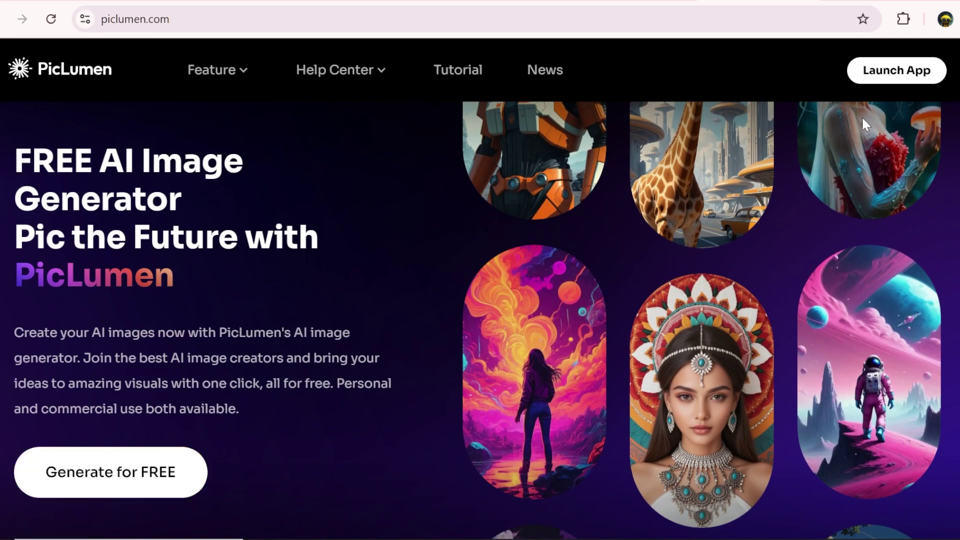
Launch the PicLumen app and browse the Hot community images
click(878, 70)
scroll(549, 289, down, 7)
scroll(550, 300, down, 8)
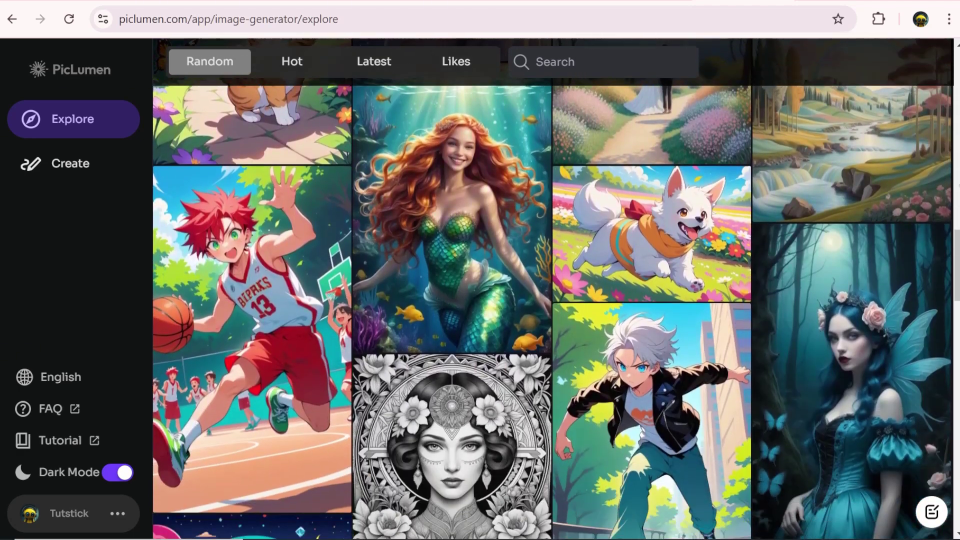
click(292, 61)
scroll(550, 300, down, 10)
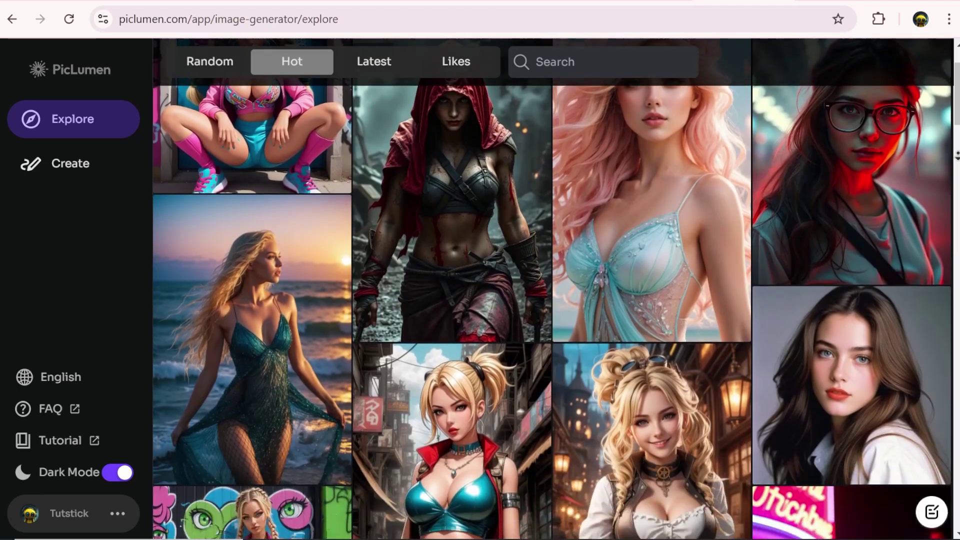
scroll(549, 300, down, 12)
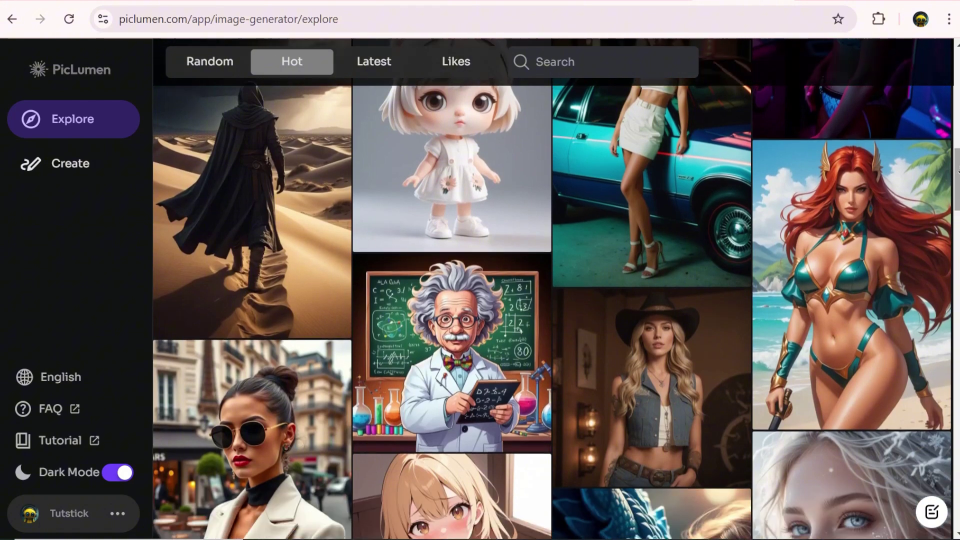
scroll(800, 126, down, 5)
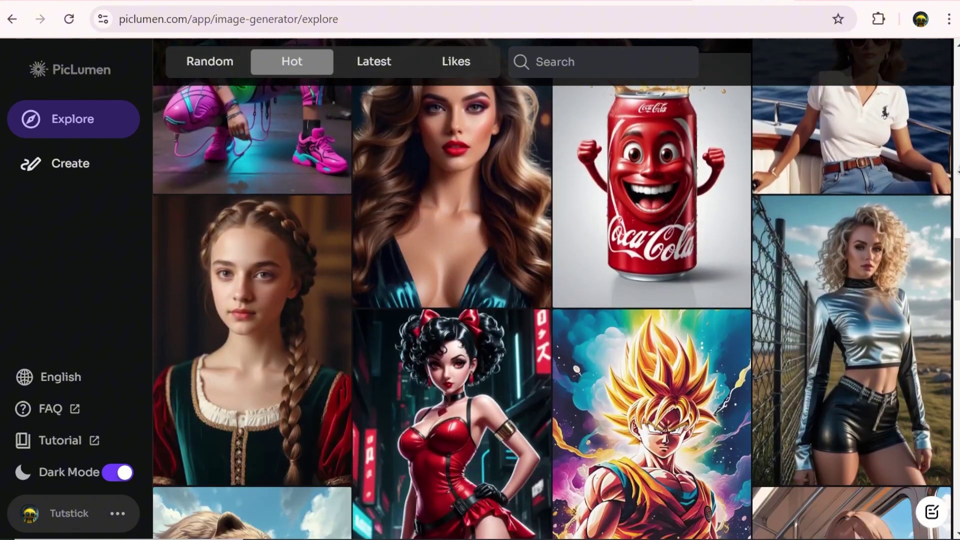
Open an image's details and scroll to the underwater portrait of a girl among fish
click(629, 142)
scroll(570, 200, down, 5)
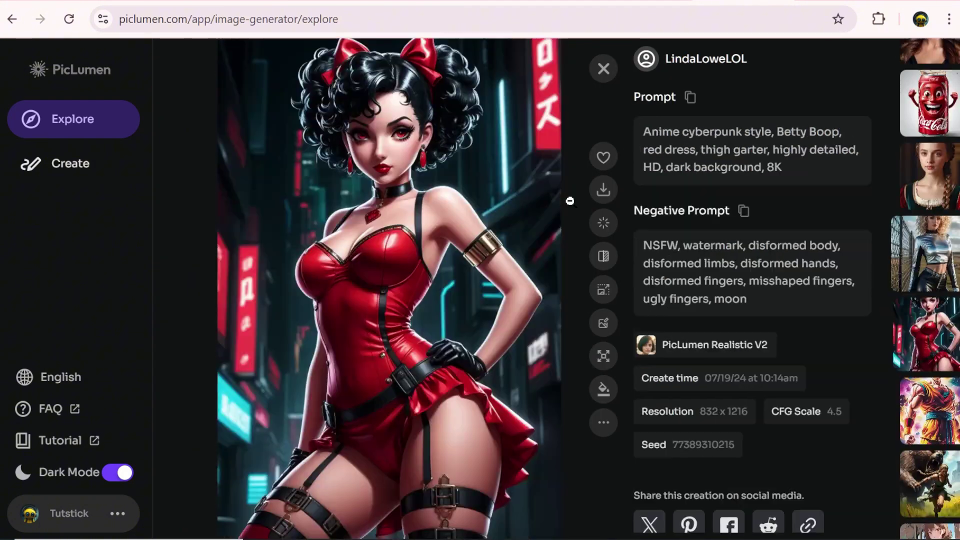
scroll(578, 120, down, 3)
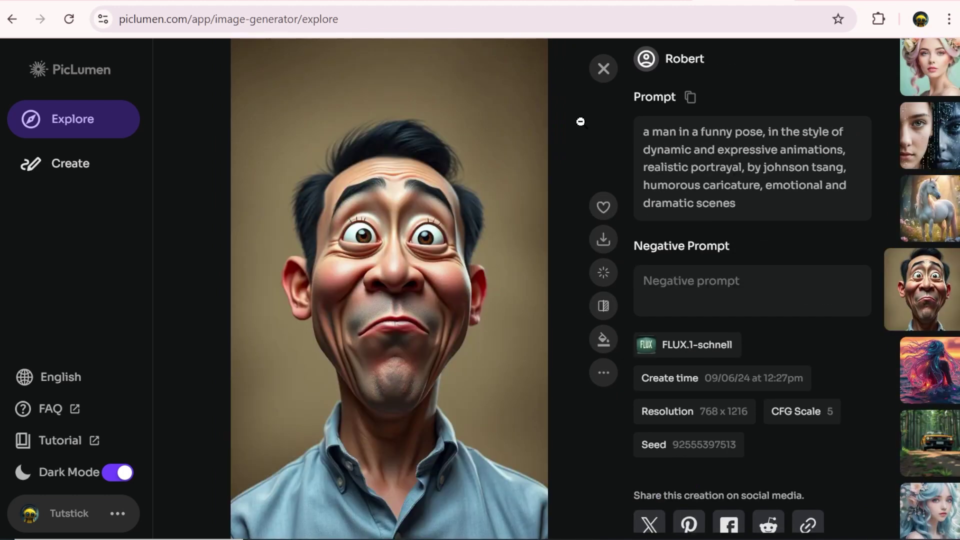
scroll(580, 122, down, 2)
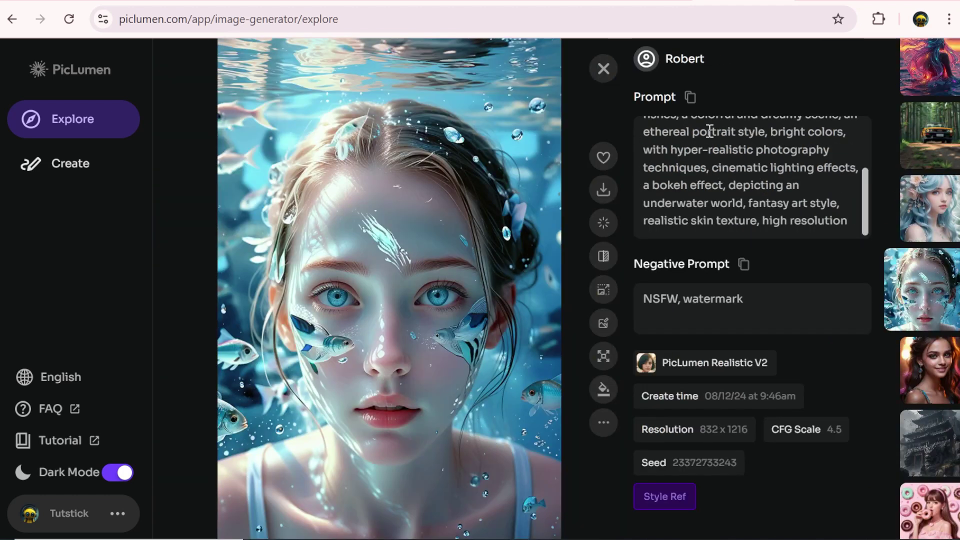
scroll(847, 200, up, 3)
scroll(695, 141, down, 3)
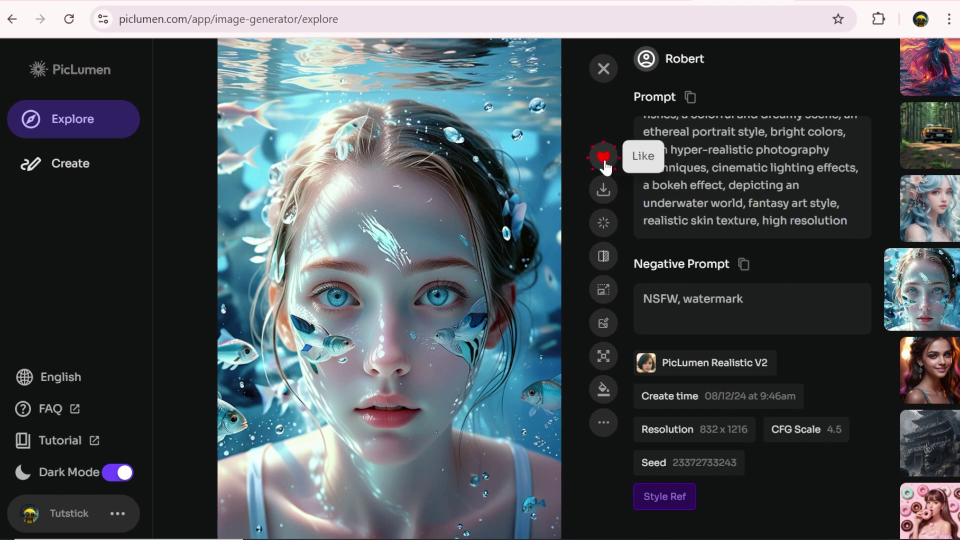
Reopen the underwater portrait from the Likes list, then go to the Create page
click(603, 68)
click(450, 75)
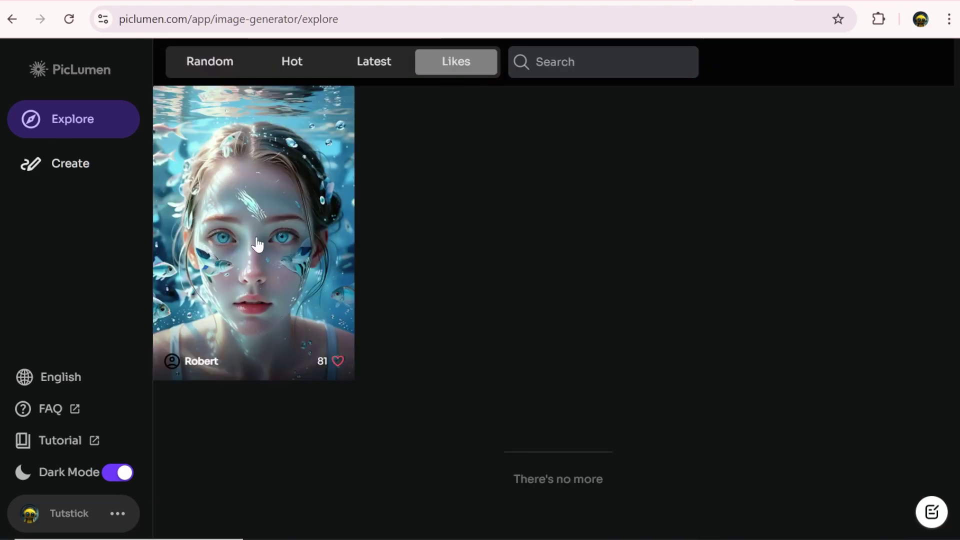
click(275, 245)
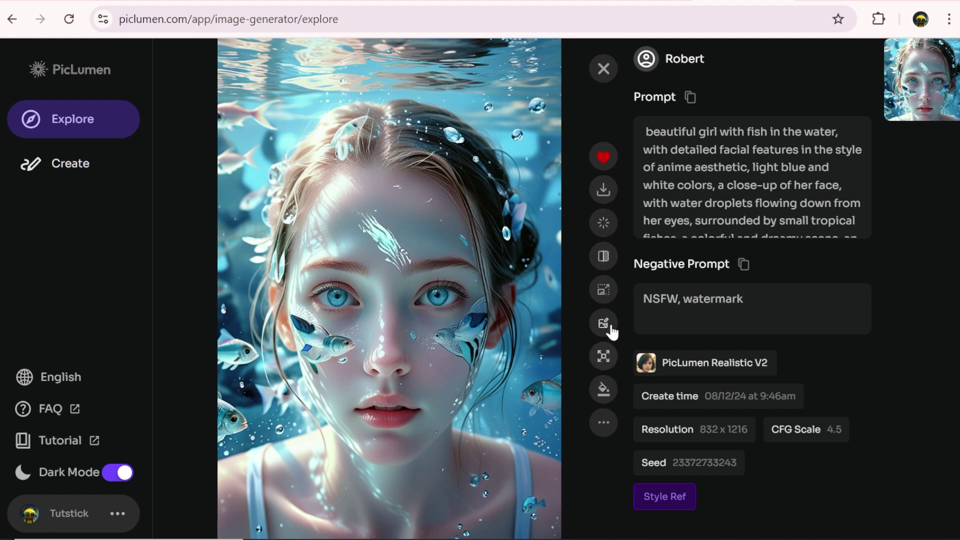
click(608, 399)
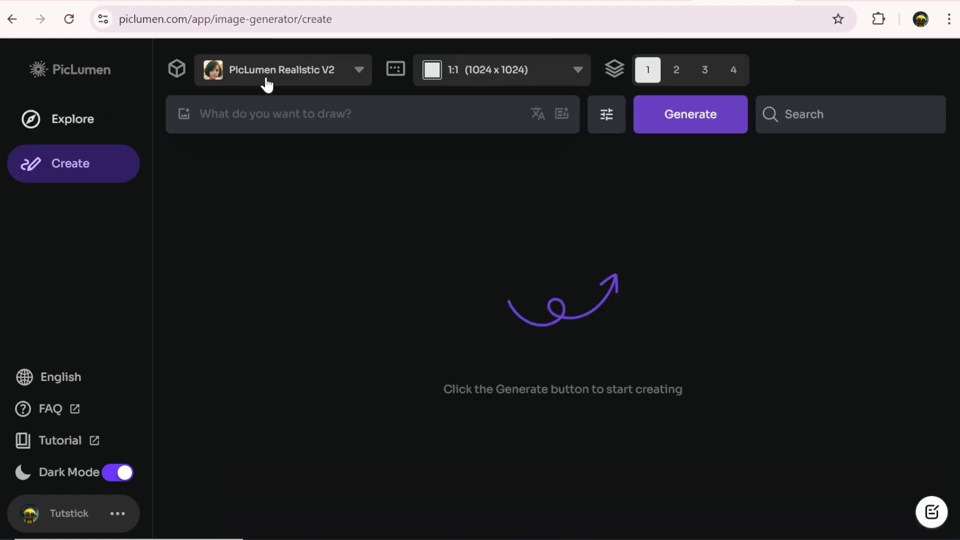
Keep PicLumen Realistic V2, set the ratio to 16:9 (1344 x 768) and generate four images per run
click(291, 84)
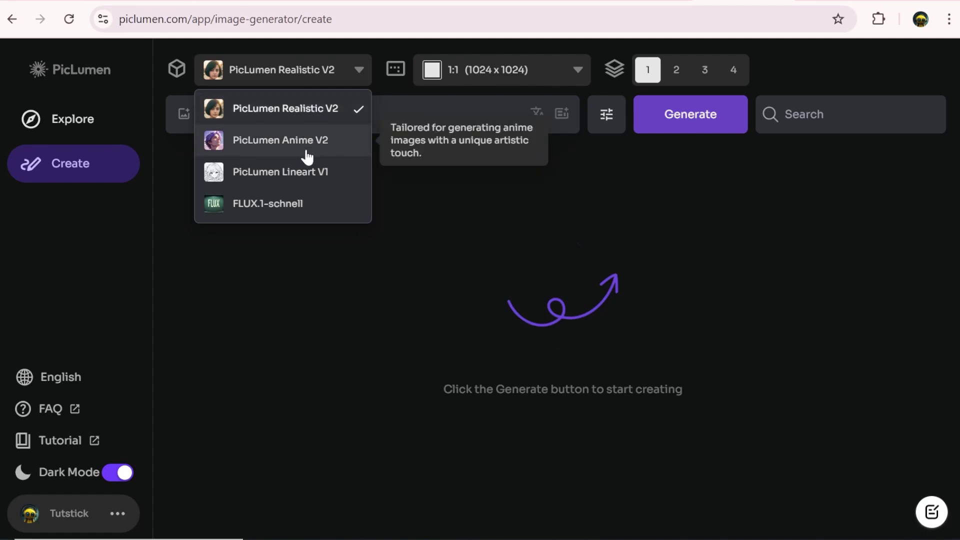
click(310, 119)
click(494, 76)
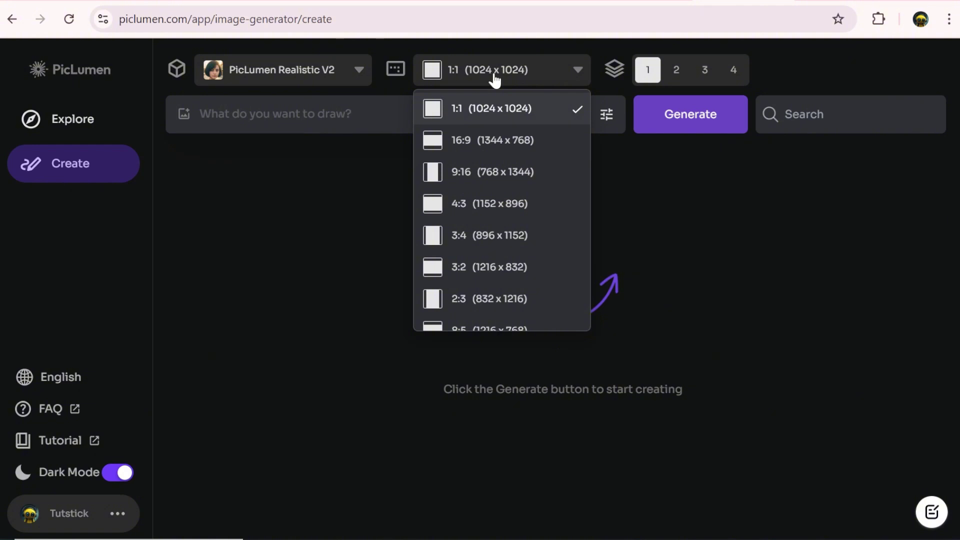
scroll(512, 320, down, 3)
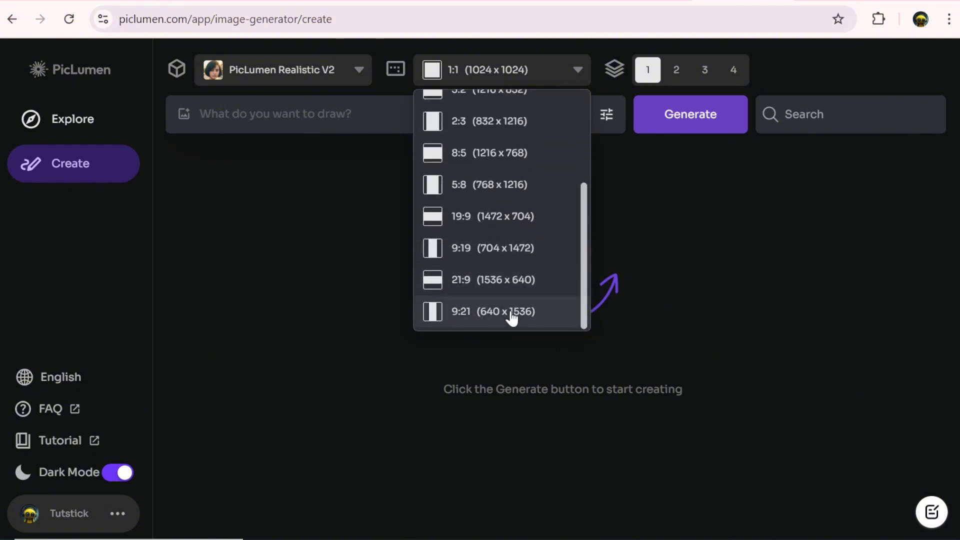
scroll(500, 249, up, 3)
click(487, 145)
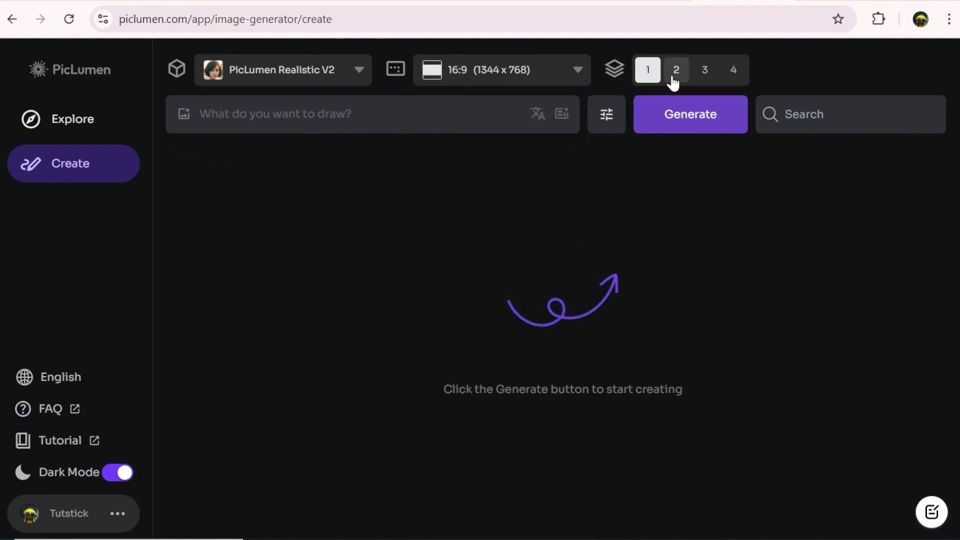
click(732, 72)
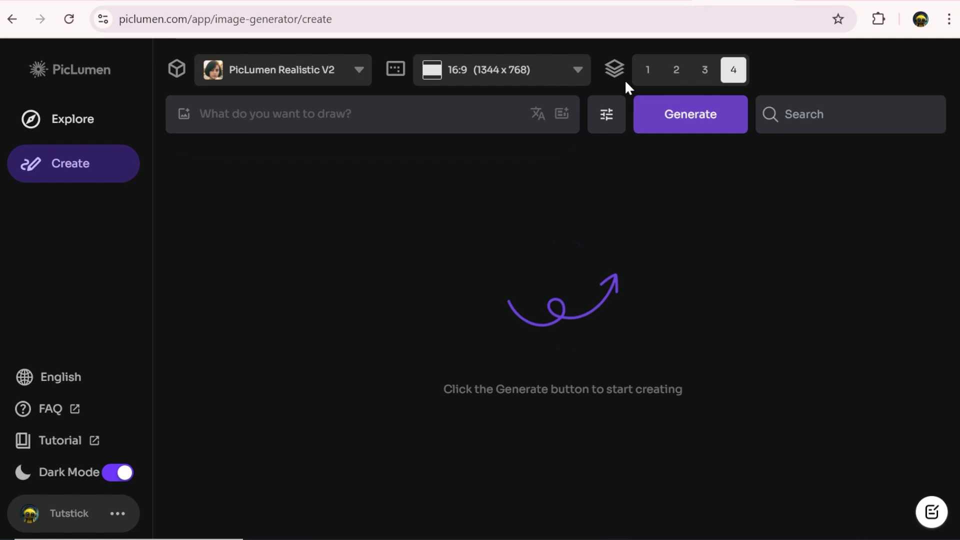
click(610, 126)
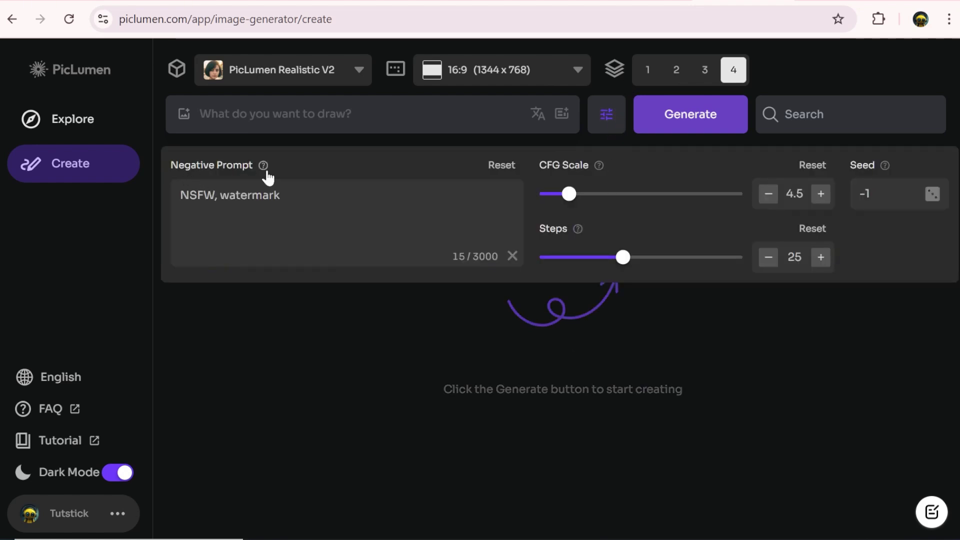
Read the explanations for Negative Prompt, CFG Scale and Steps in the advanced settings
mouse_move(265, 170)
mouse_move(600, 171)
mouse_move(580, 238)
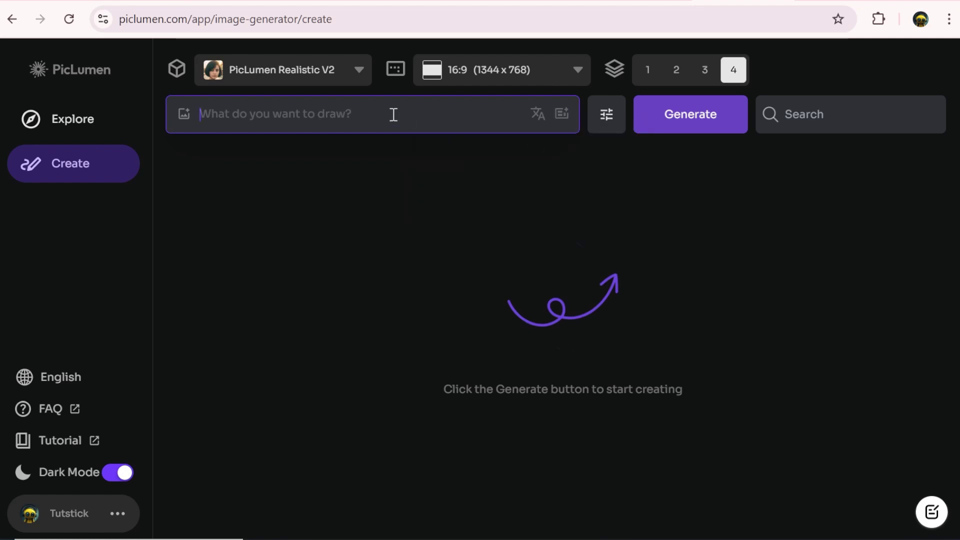
Generate four neon cyborg images from the pasted prompt and preview them
text(Futuristic cyborg with neon accents)
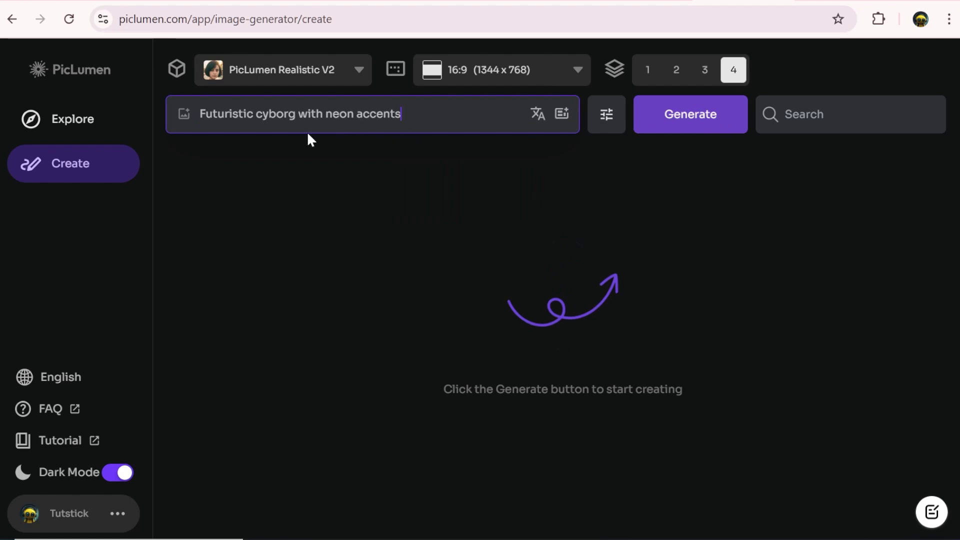
click(684, 130)
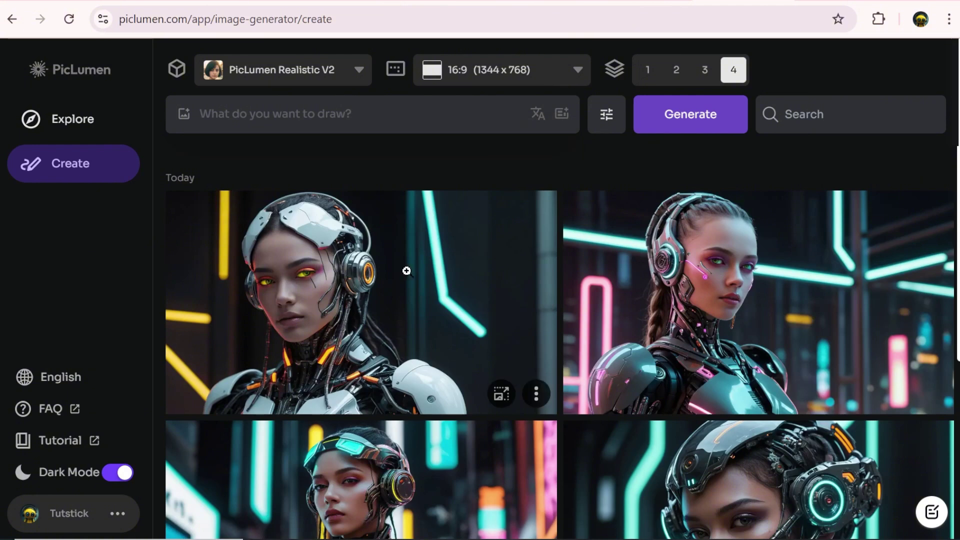
click(440, 274)
key(Right)
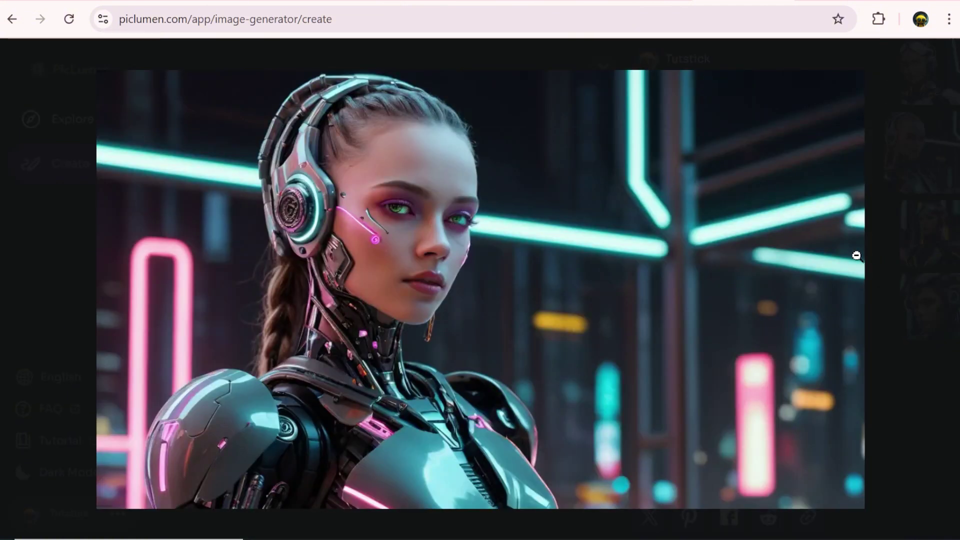
key(Right)
click(881, 263)
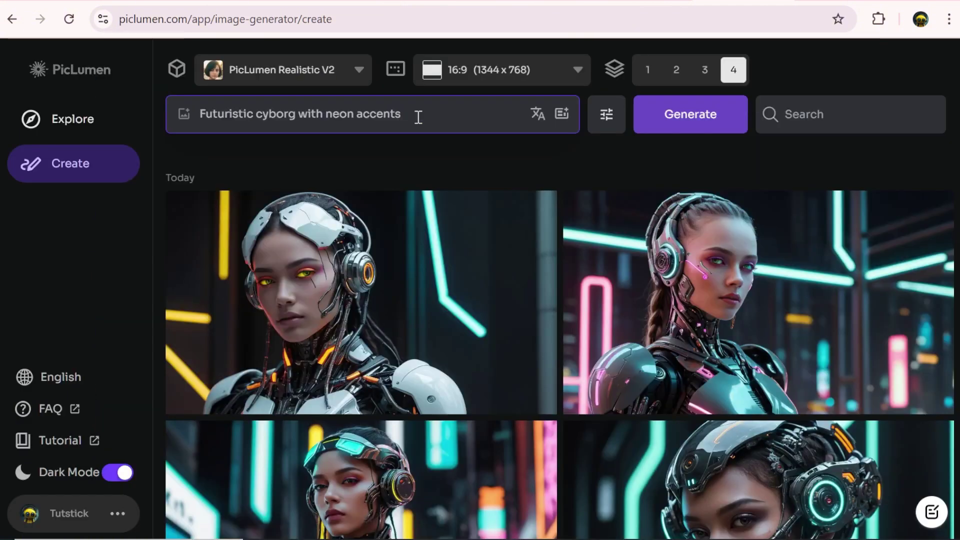
Enhance the prompt, generate four chrome robots in a neon city, then paste the adventurous-girl prompt
click(562, 118)
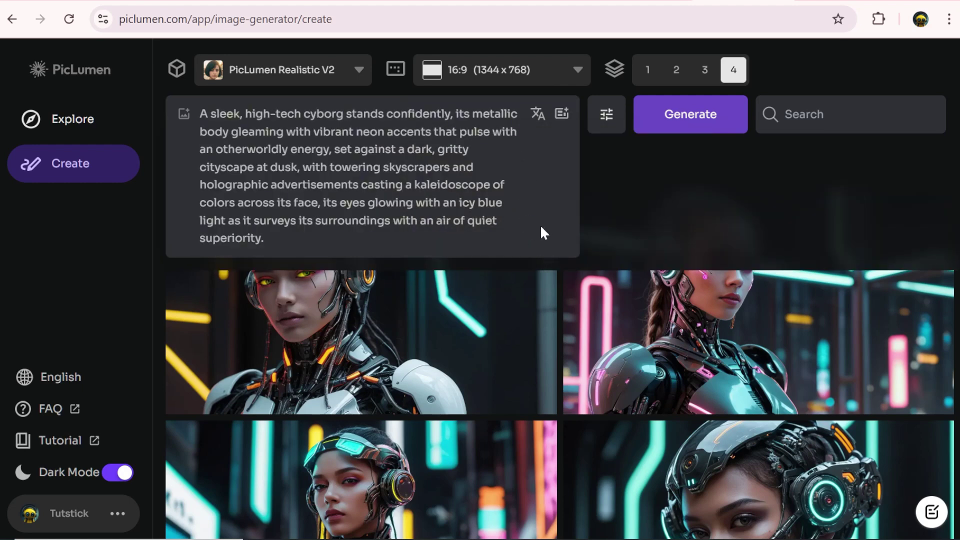
click(669, 118)
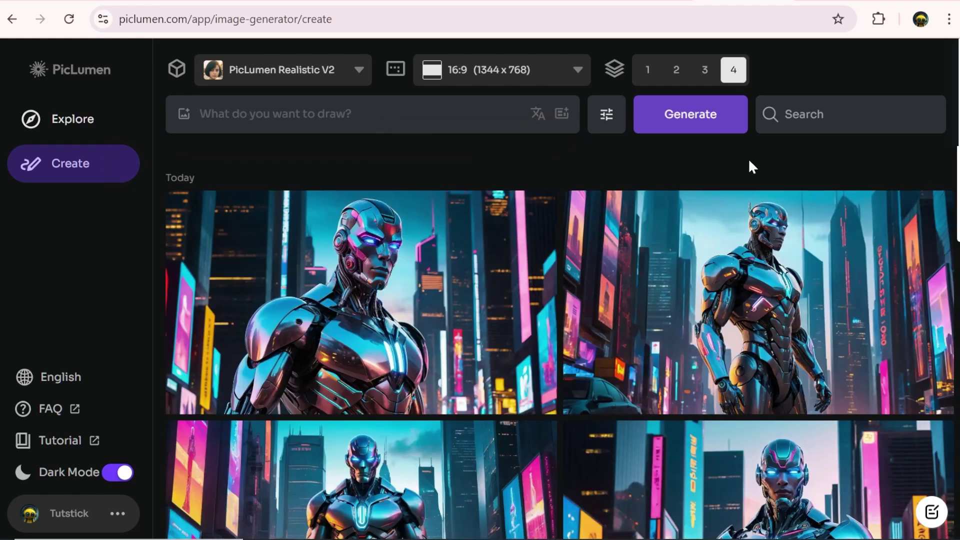
click(394, 278)
click(569, 270)
key(Right)
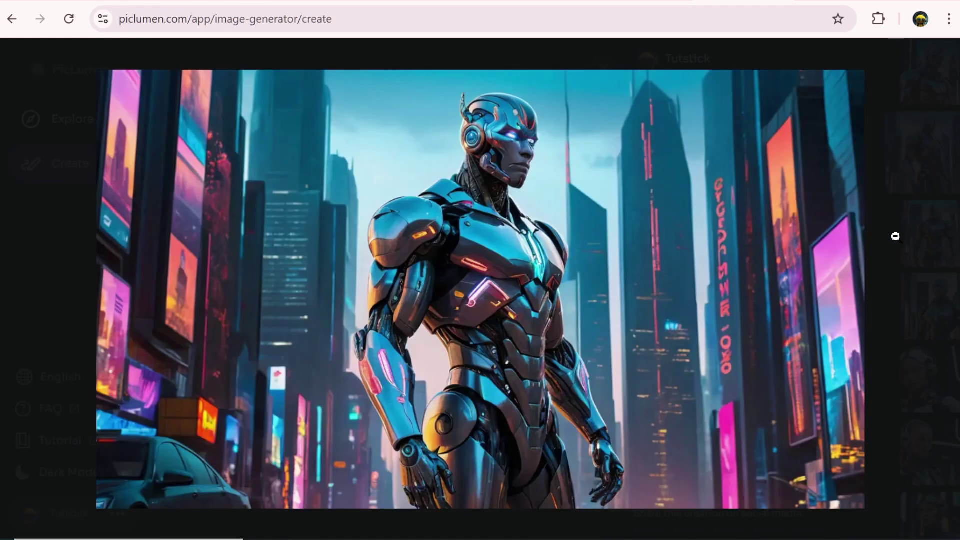
key(Right)
key(Right)
click(902, 169)
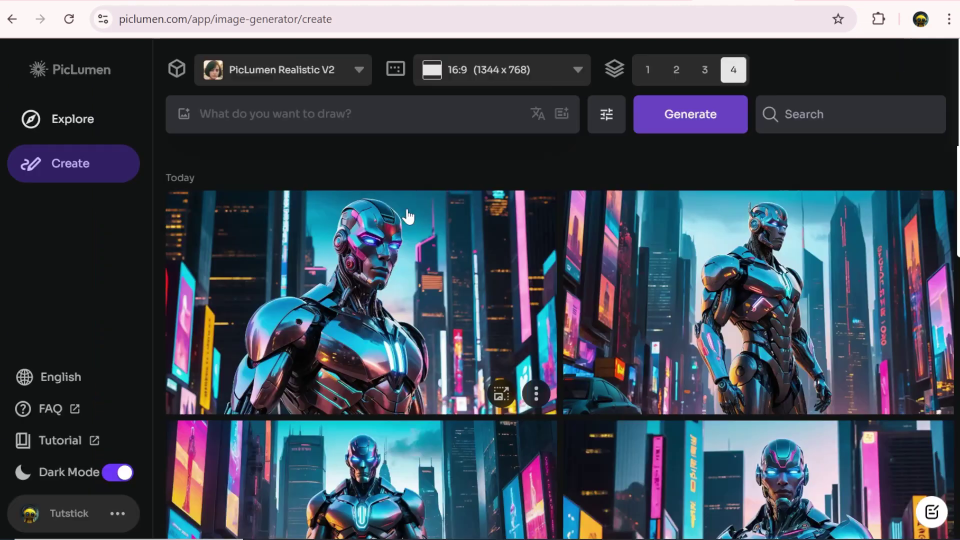
click(321, 111)
text(A young, adventurous girl with curly hair, a backpack, and a wide smile.)
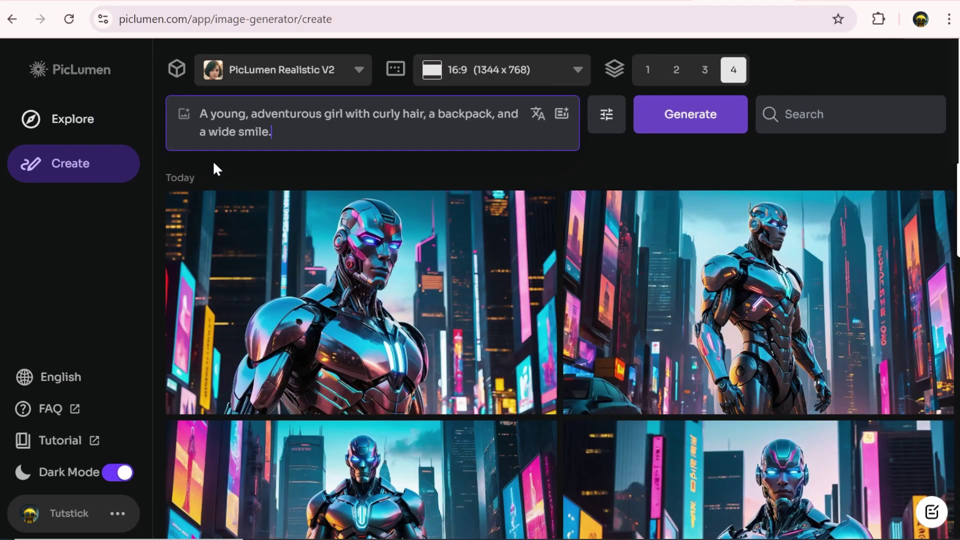
Add the Einstein image as a Style Ref and raise its strength to 1
click(183, 116)
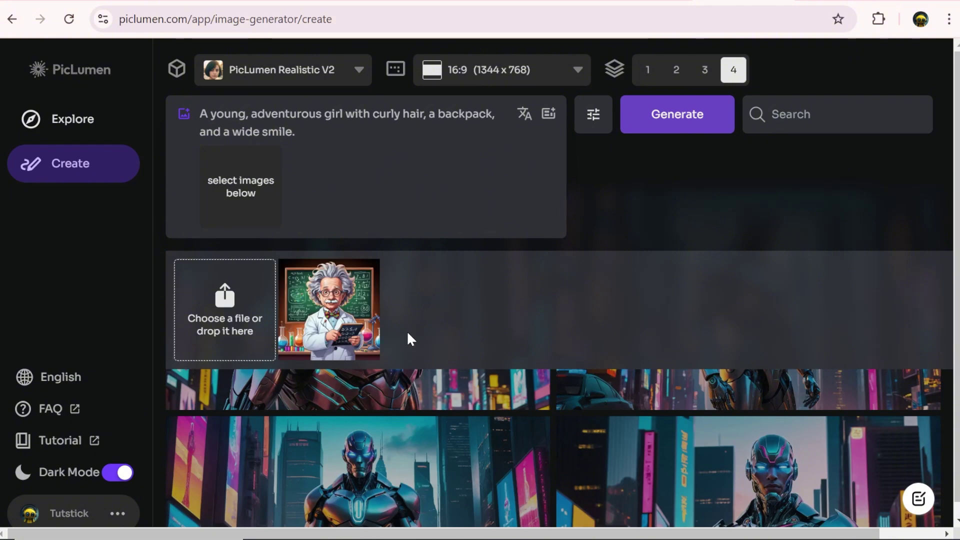
click(328, 306)
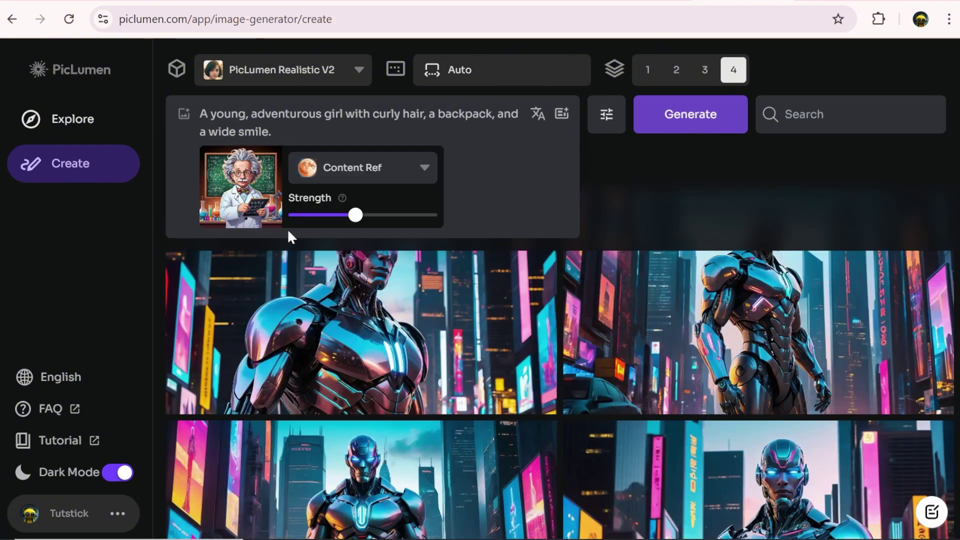
click(371, 170)
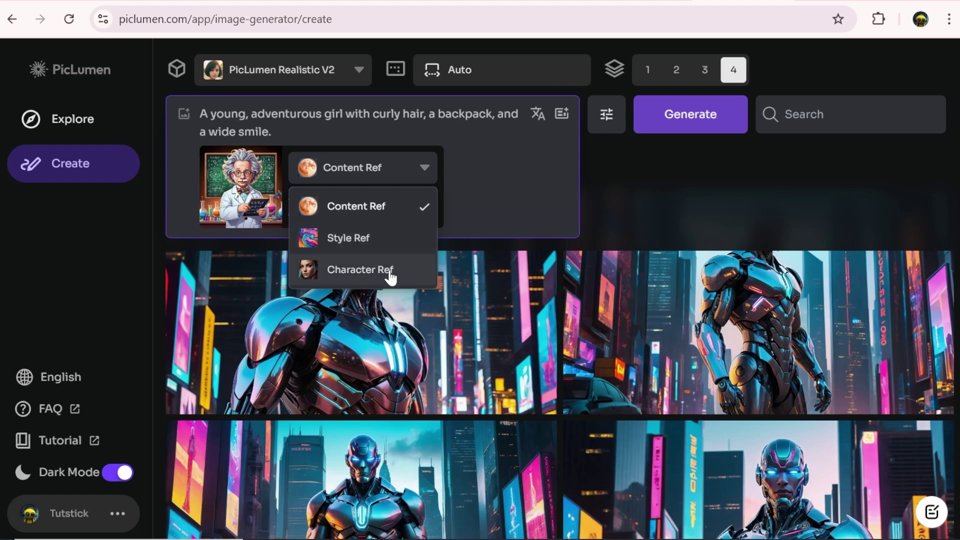
click(362, 240)
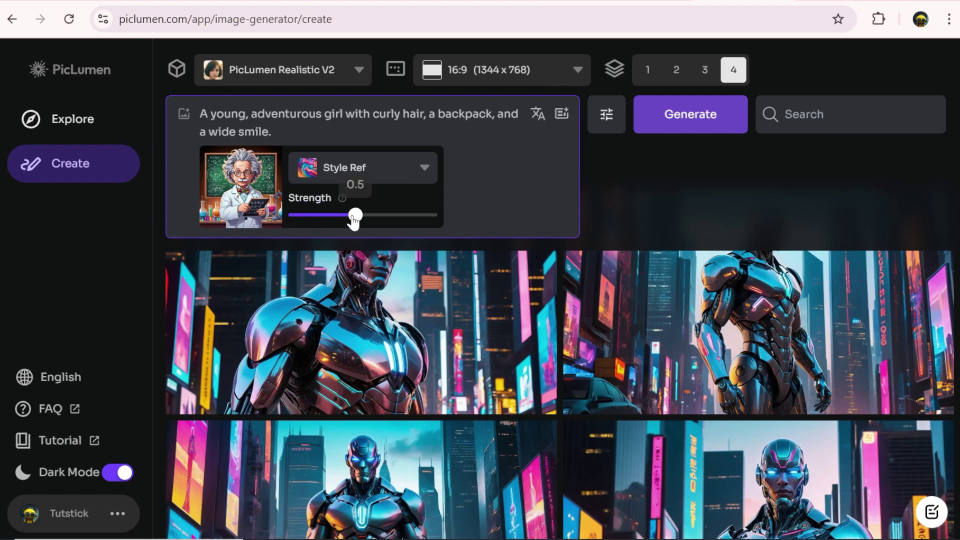
drag(356, 220, 452, 229)
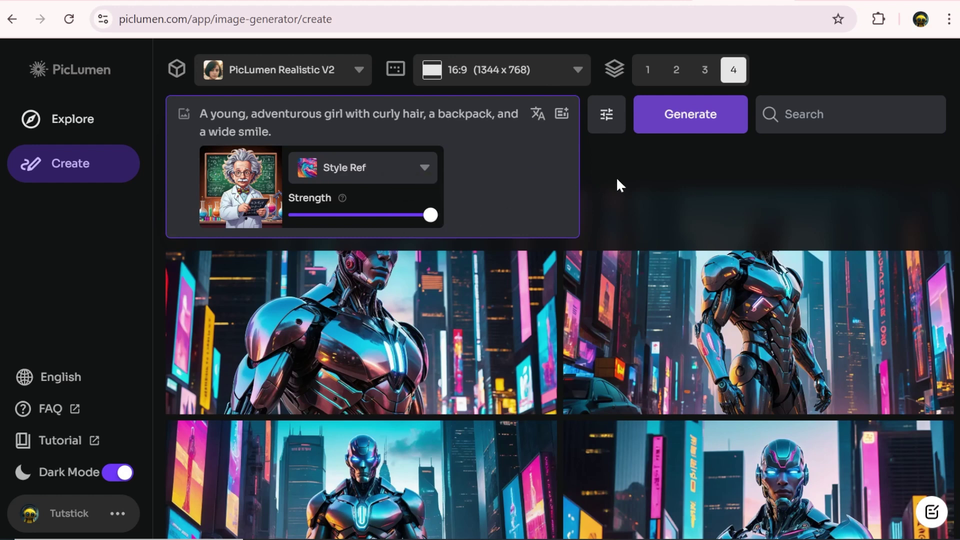
Generate four images of the curly-haired girl with a backpack and browse them full view
click(677, 129)
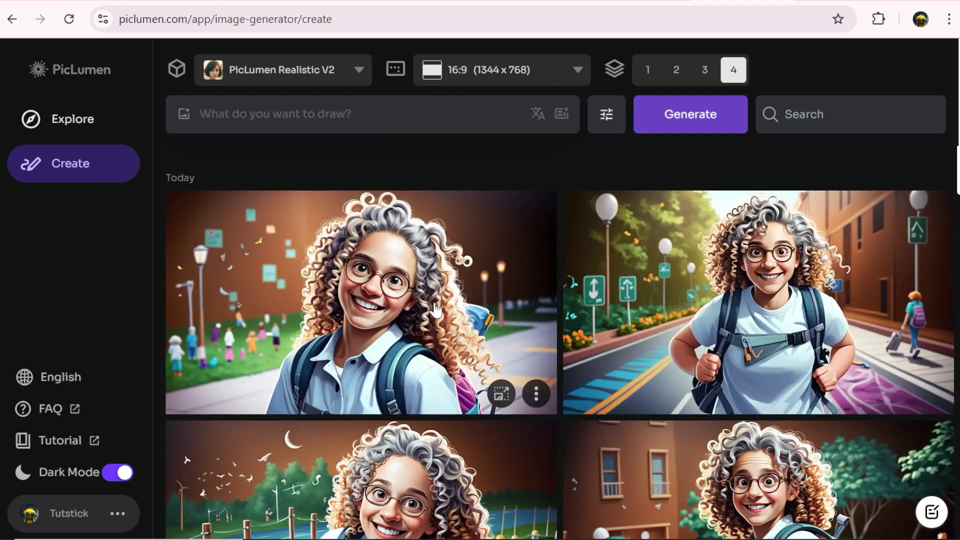
click(436, 310)
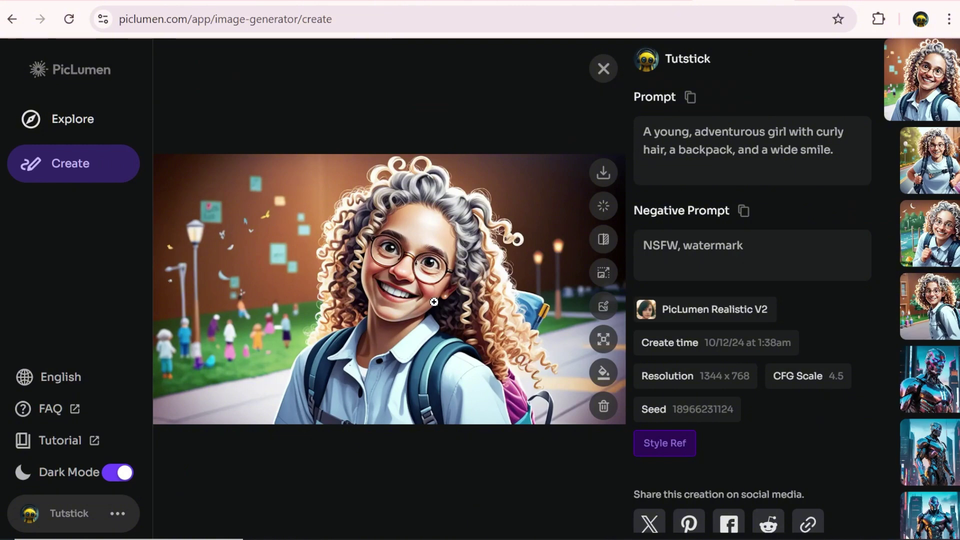
click(629, 284)
key(Down)
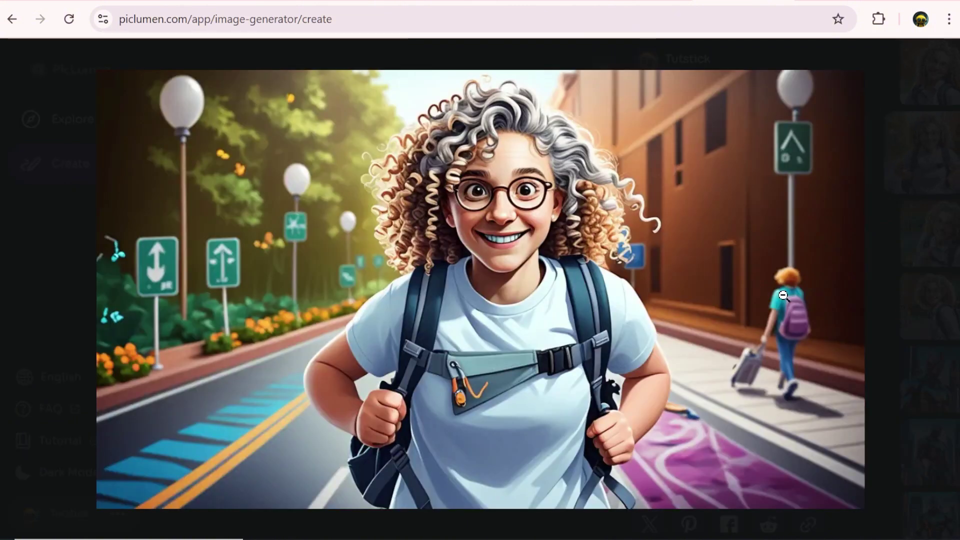
key(Down)
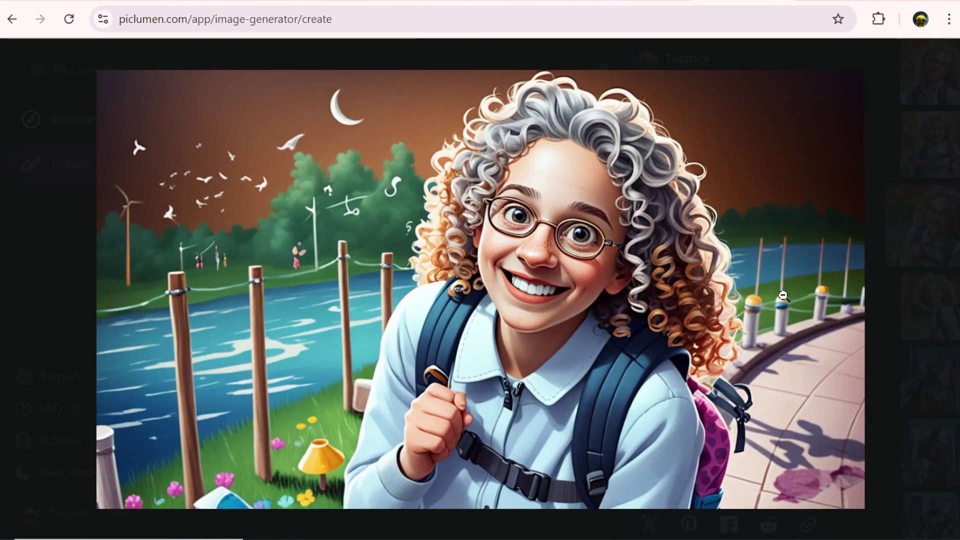
key(Down)
key(Escape)
click(356, 76)
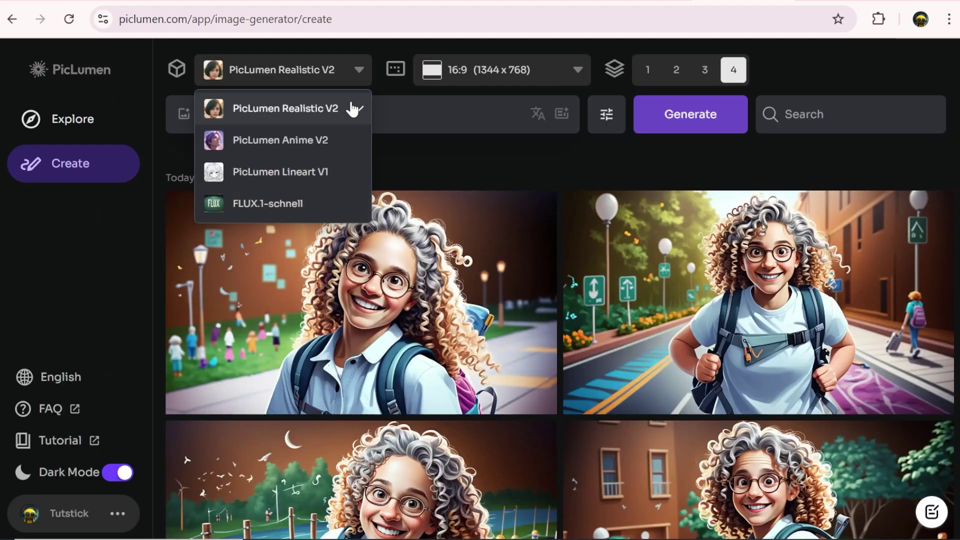
Generate four PicLumen Anime V2 images of a wise owl with glasses and preview them
click(338, 142)
click(352, 113)
text(Wise owl with glasses and a book)
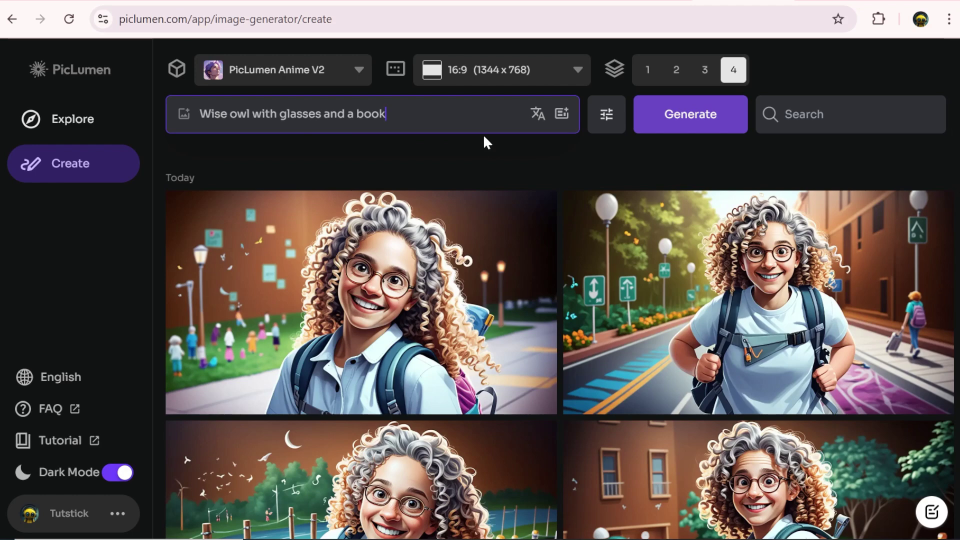
click(671, 128)
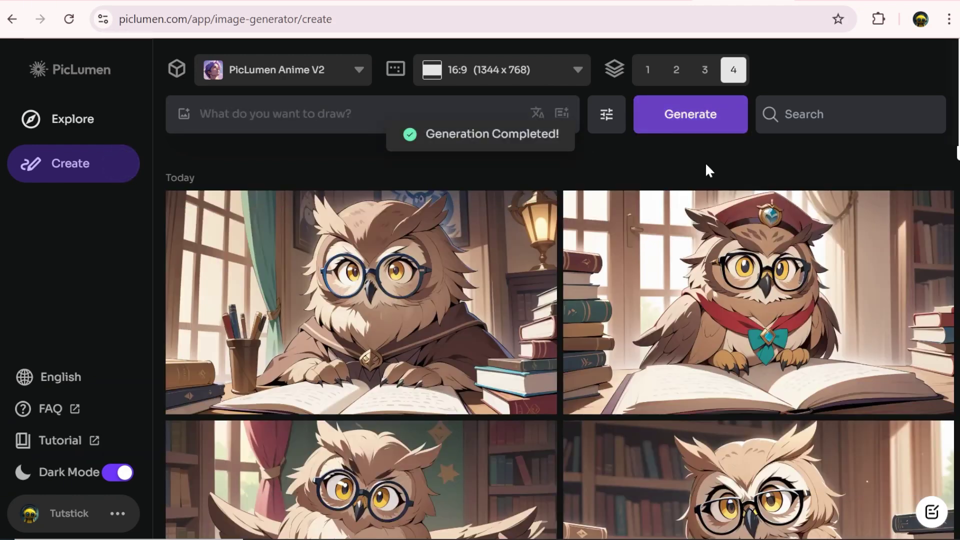
click(450, 300)
click(550, 240)
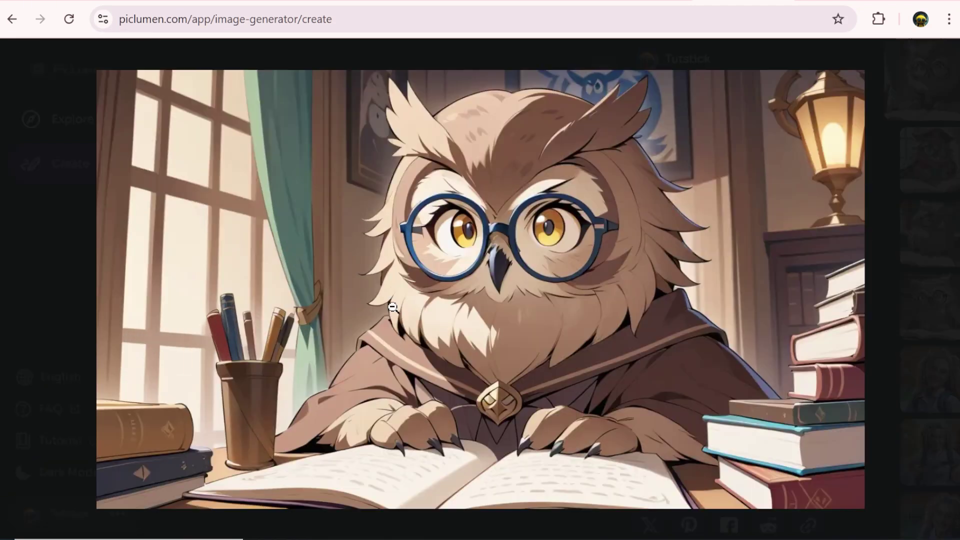
key(Right)
key(Right)
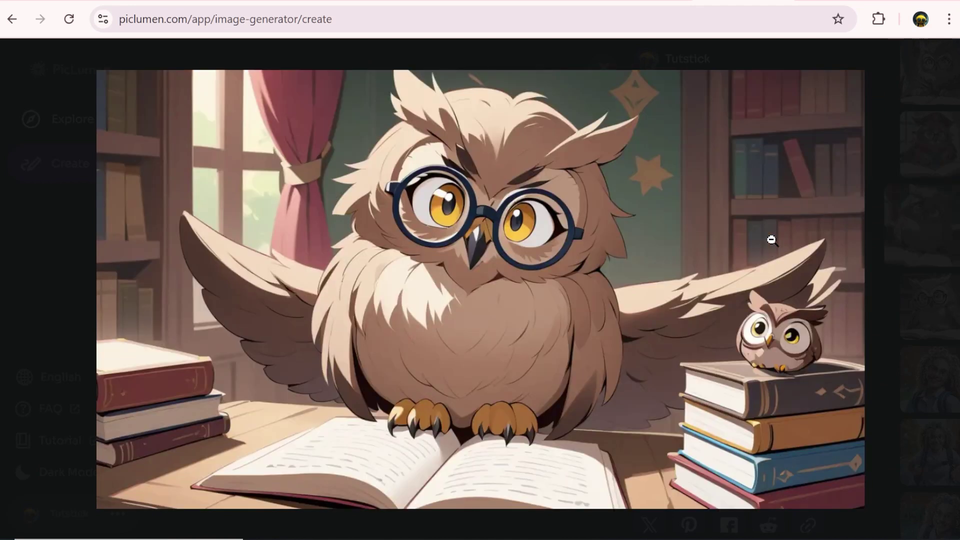
key(Right)
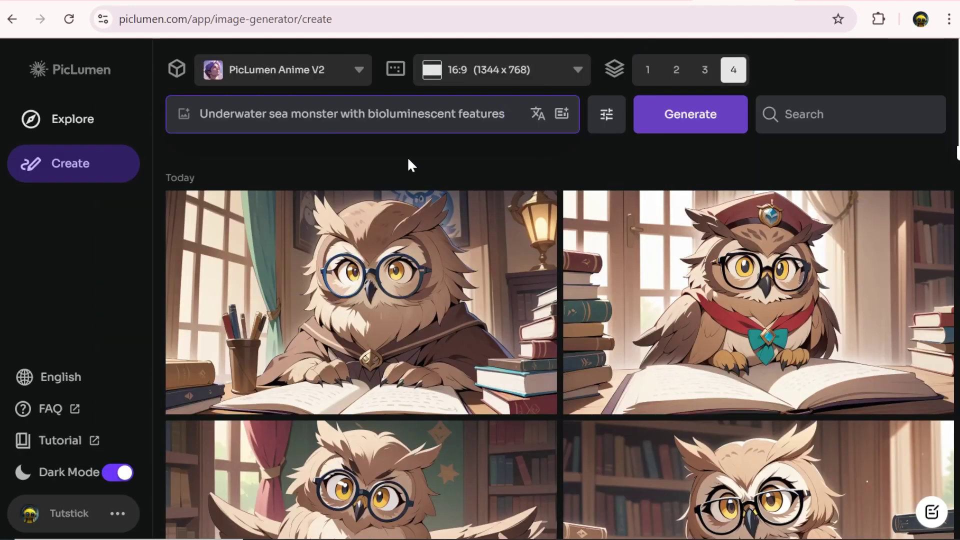
Generate and preview four bioluminescent sea monster images, then switch the model to PicLumen Lineart V1
click(683, 131)
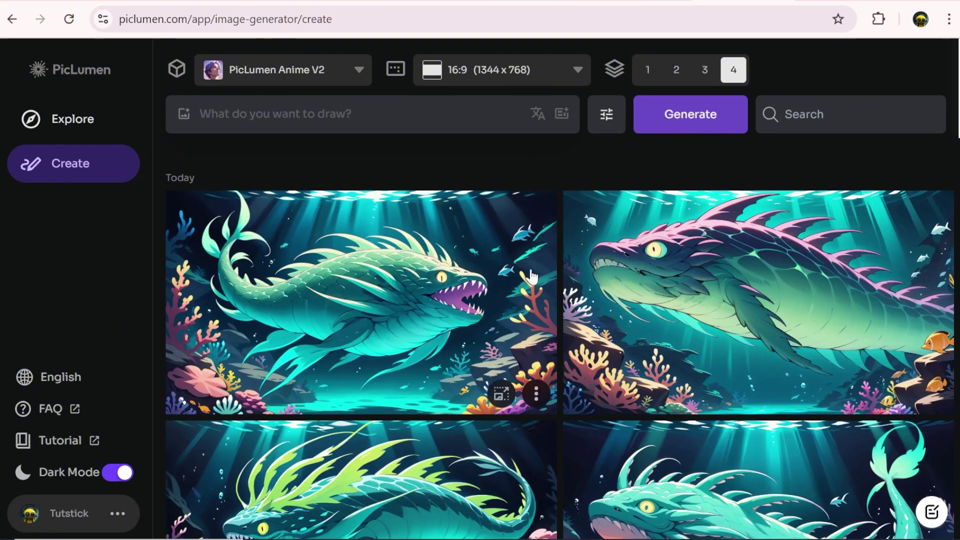
click(525, 280)
key(Right)
key(Right)
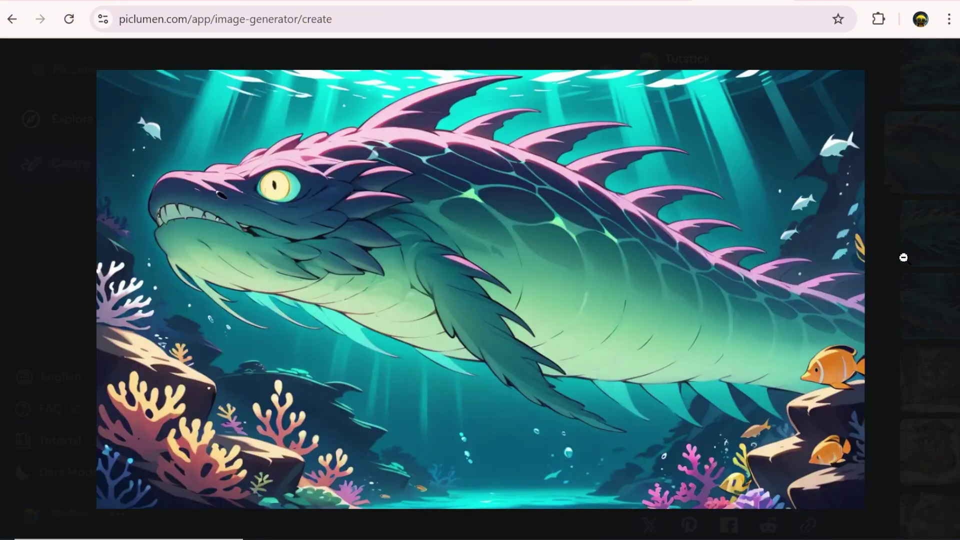
key(Right)
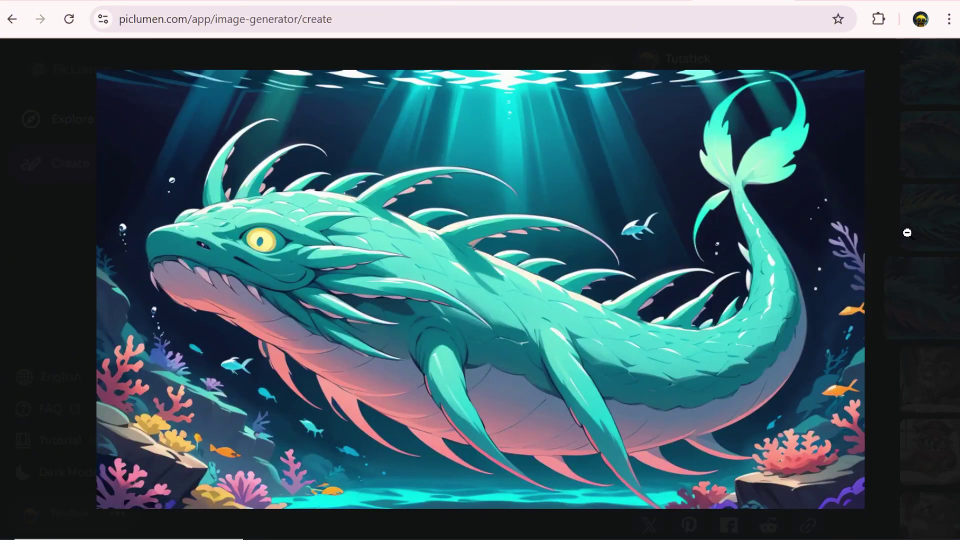
click(907, 232)
click(359, 75)
click(354, 167)
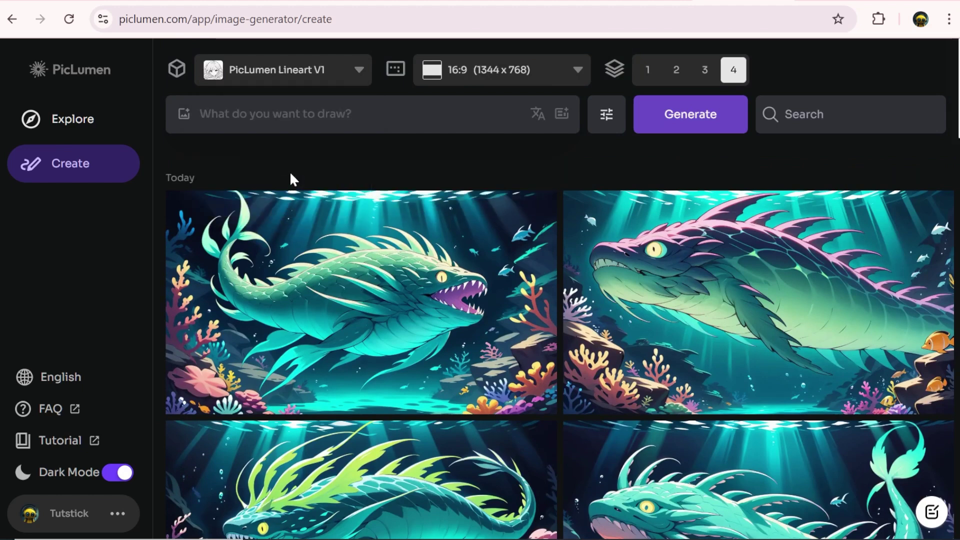
Generate four Lineart V1 sketches of a smiling cartoonish talking tree and preview all four
click(290, 114)
text(Cartoonish talking tree with smiling face)
click(698, 136)
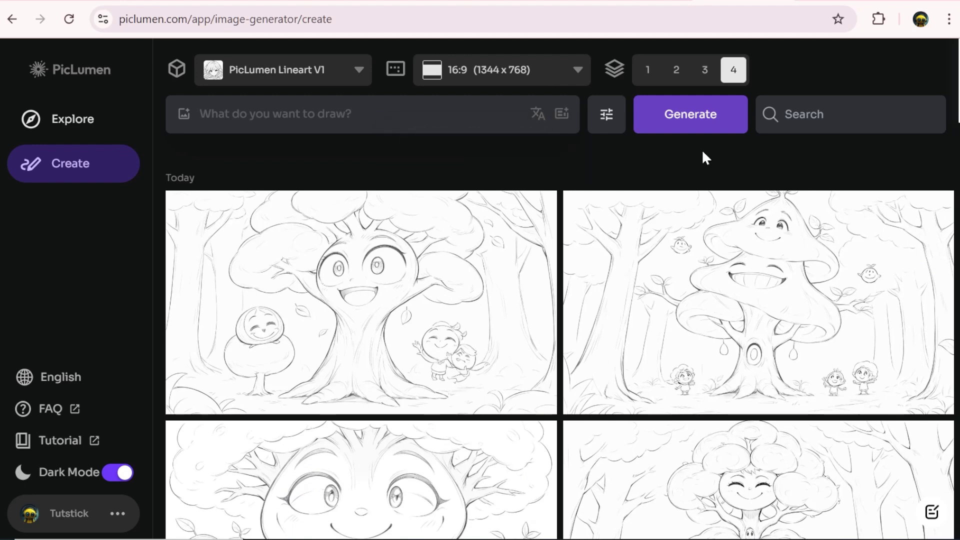
click(525, 275)
click(525, 275)
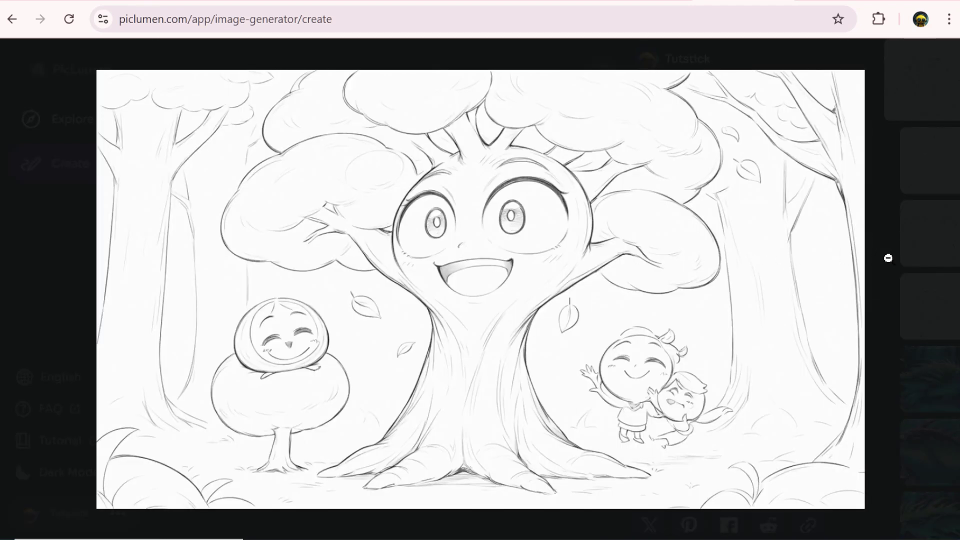
key(Right)
key(Right)
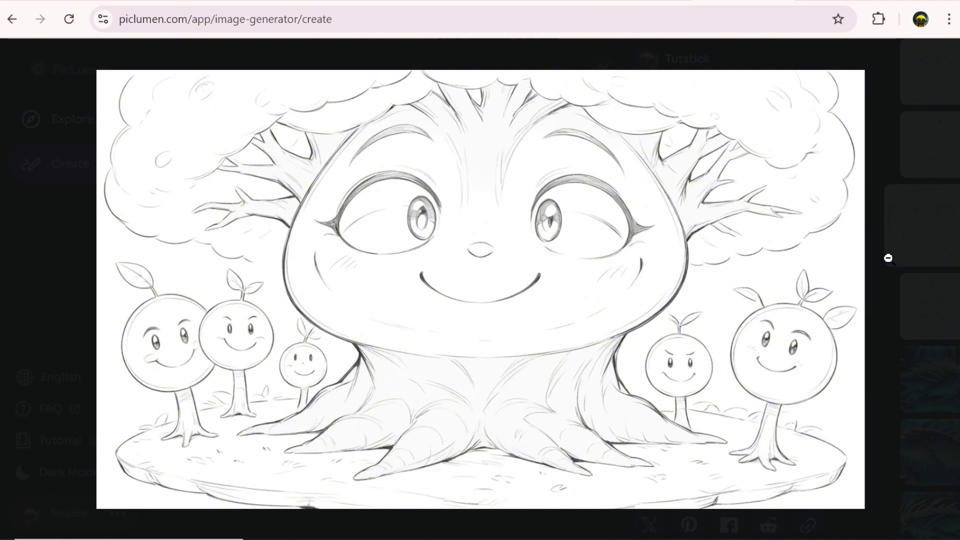
key(Right)
click(843, 222)
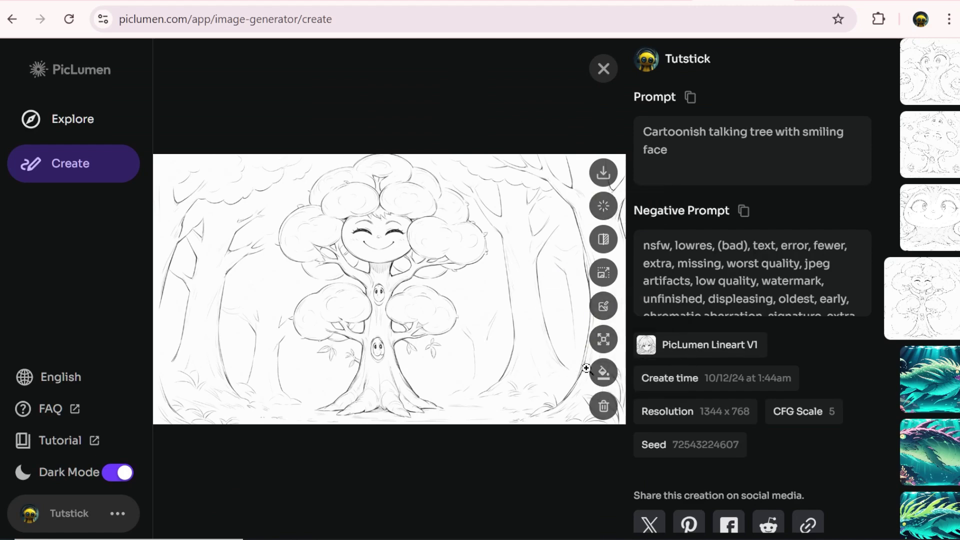
Colorize the smiling tree sketch with the prompt 'a magical tree in a jungle'
click(602, 372)
click(584, 512)
text(a magical tree in a jungle)
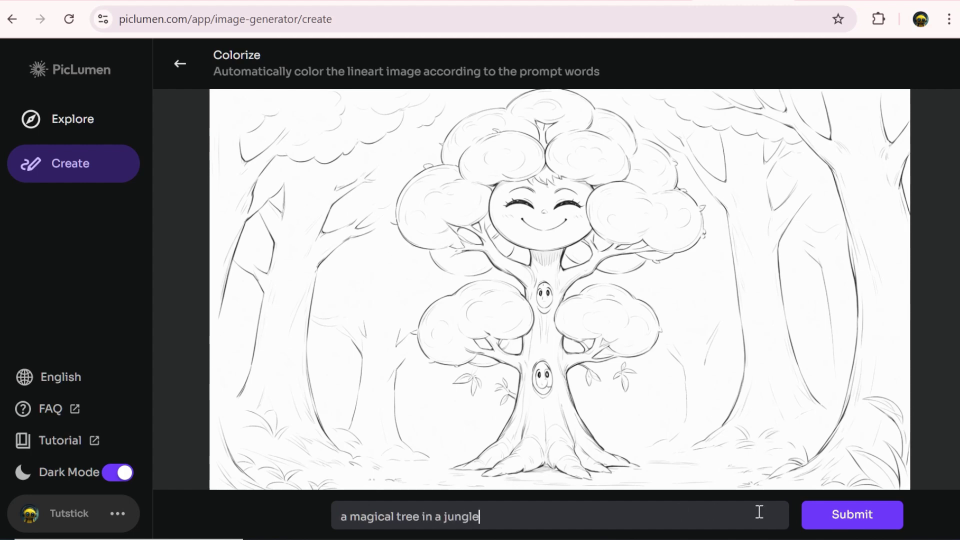
click(852, 514)
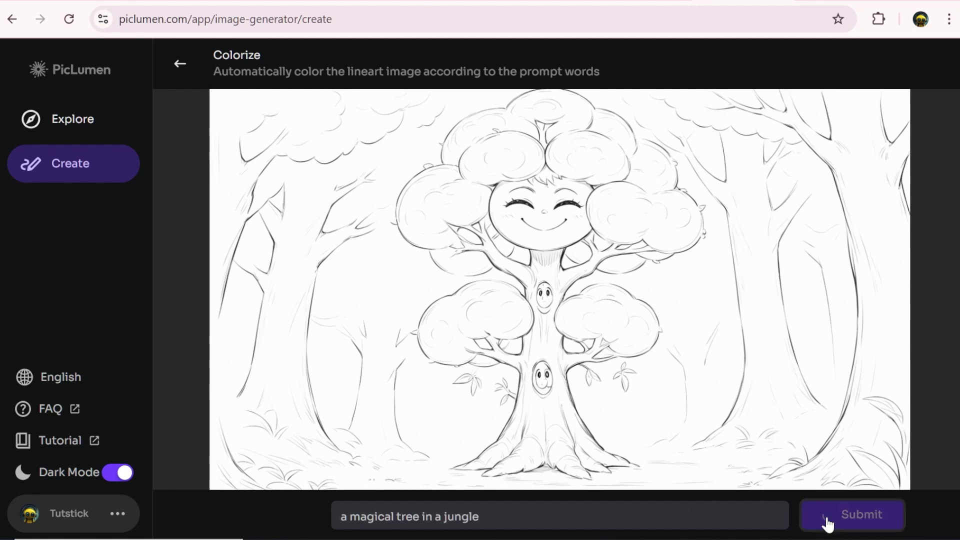
click(435, 315)
click(439, 315)
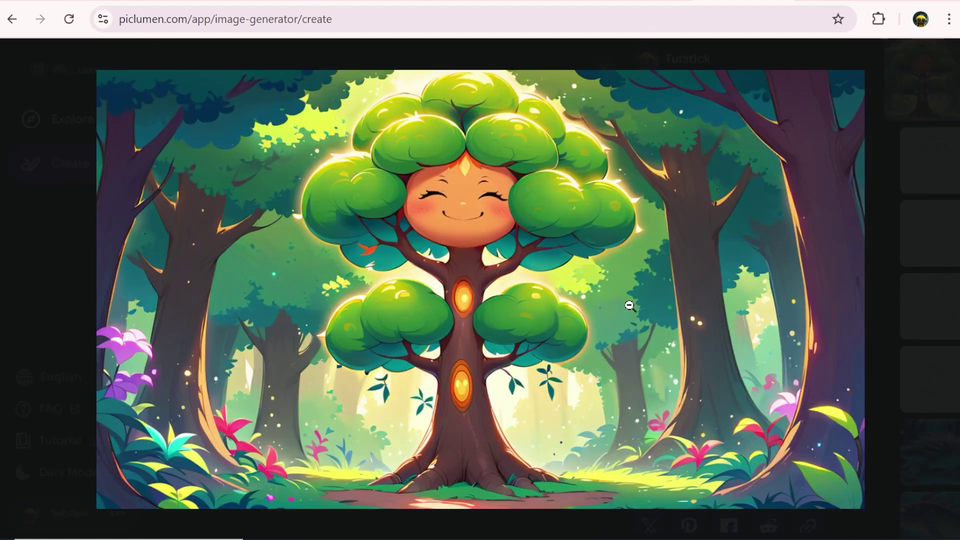
click(870, 134)
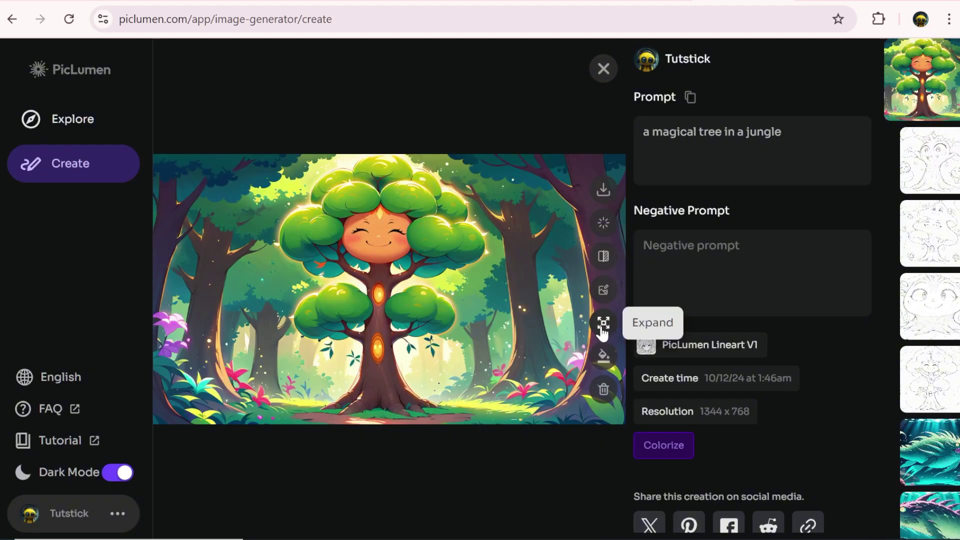
Expand the coloured tree on all four sides to 1848 x 1033
click(603, 326)
drag(360, 273, 276, 272)
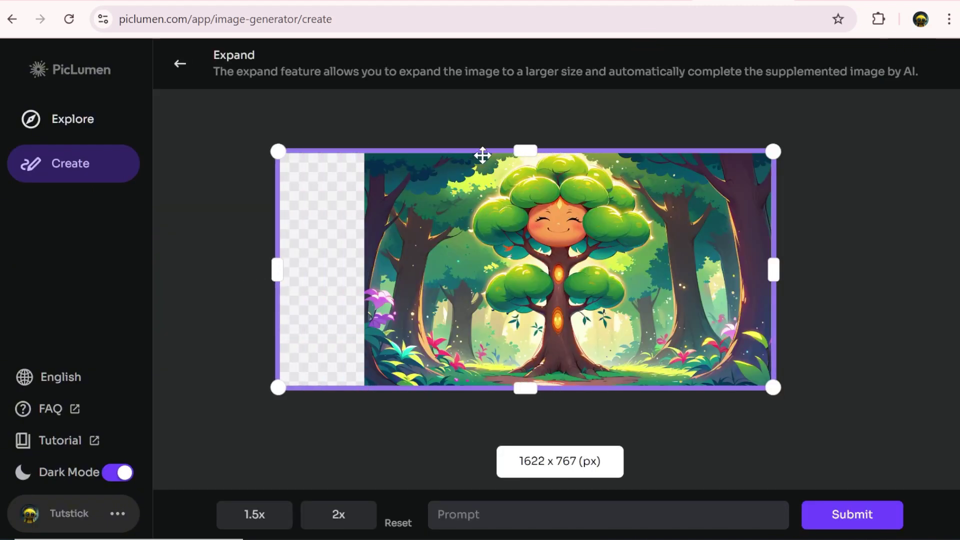
drag(525, 151, 529, 102)
drag(773, 245, 841, 245)
drag(559, 388, 559, 419)
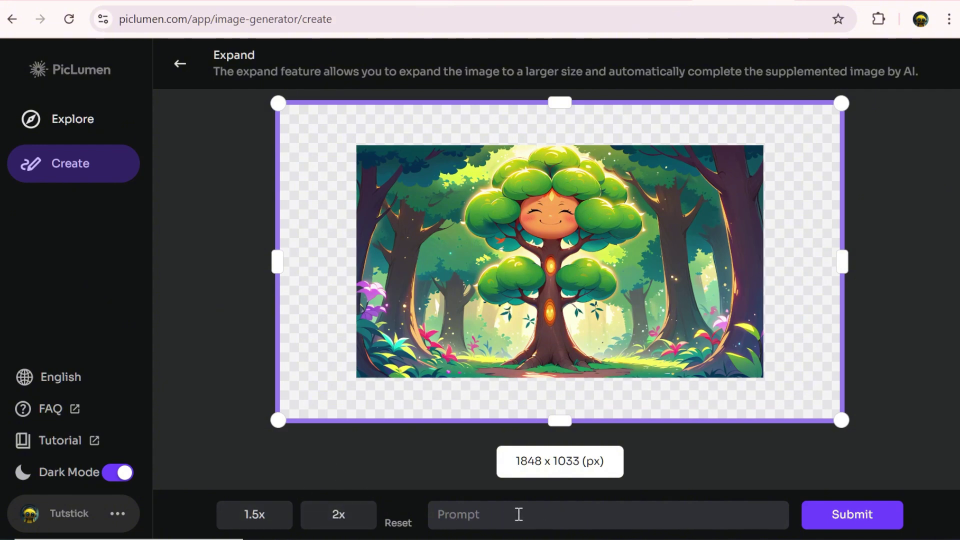
click(857, 515)
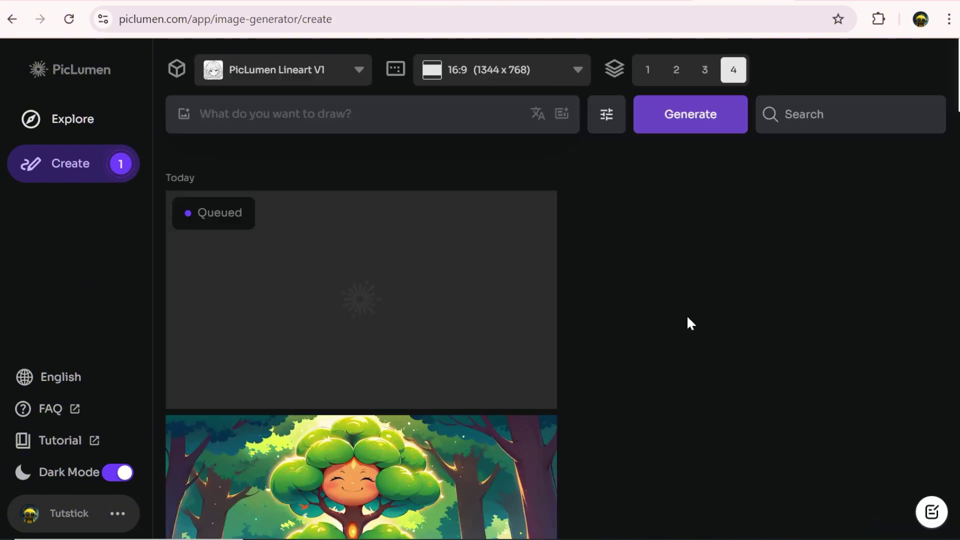
click(525, 300)
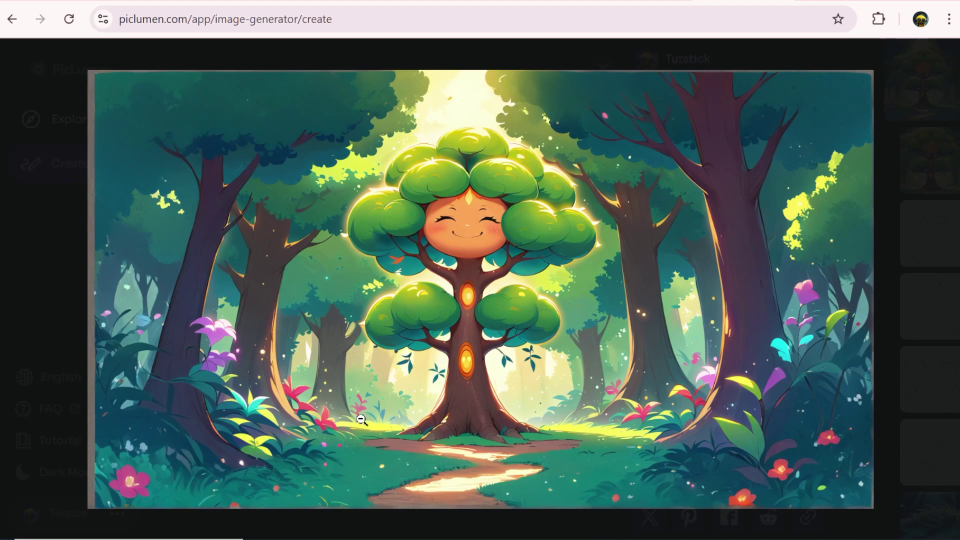
Mask both glowing trunk spots with a 40px brush and inpaint them with the prompt 'remove'
click(880, 170)
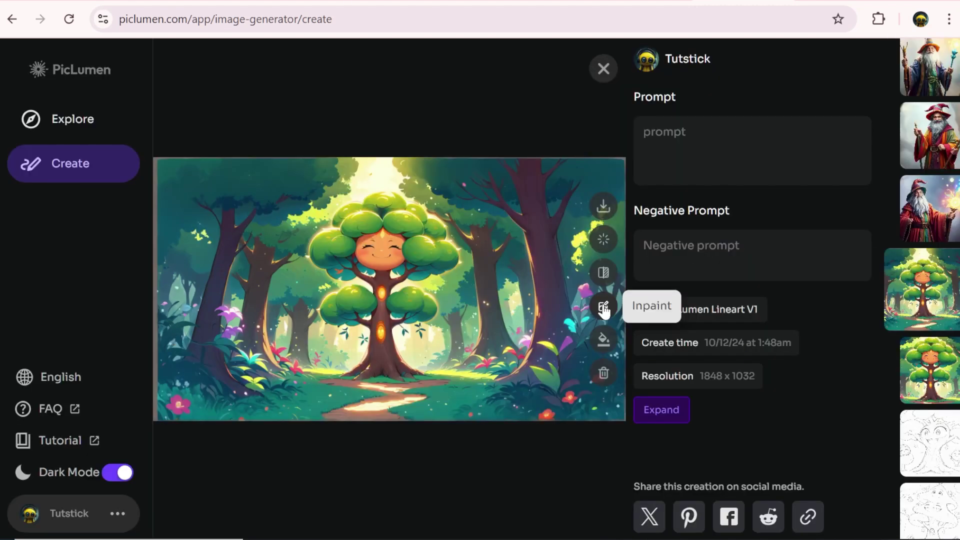
click(603, 309)
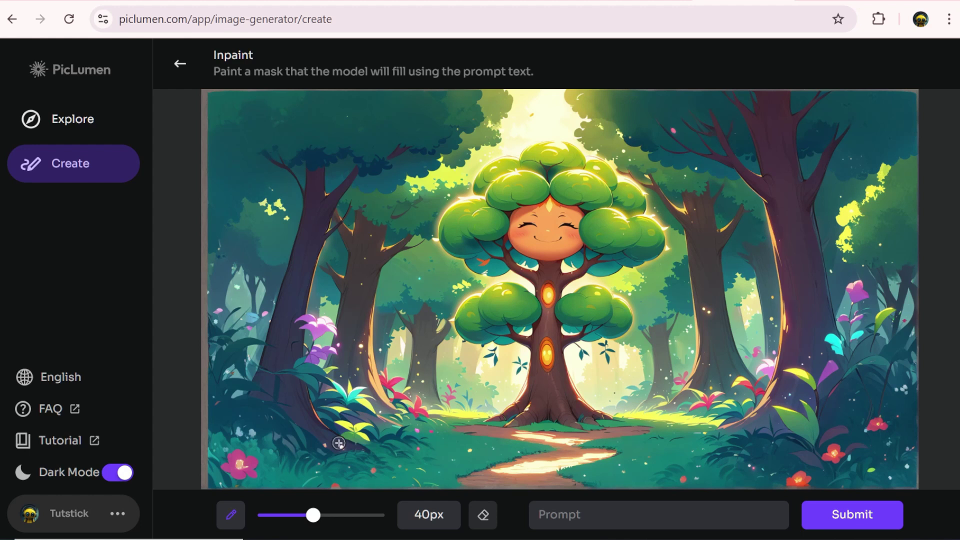
mouse_move(317, 520)
mouse_move(318, 521)
mouse_down()
mouse_move(332, 521)
mouse_move(318, 521)
mouse_up()
drag(548, 286, 547, 305)
drag(547, 336, 546, 364)
click(633, 524)
text(remove)
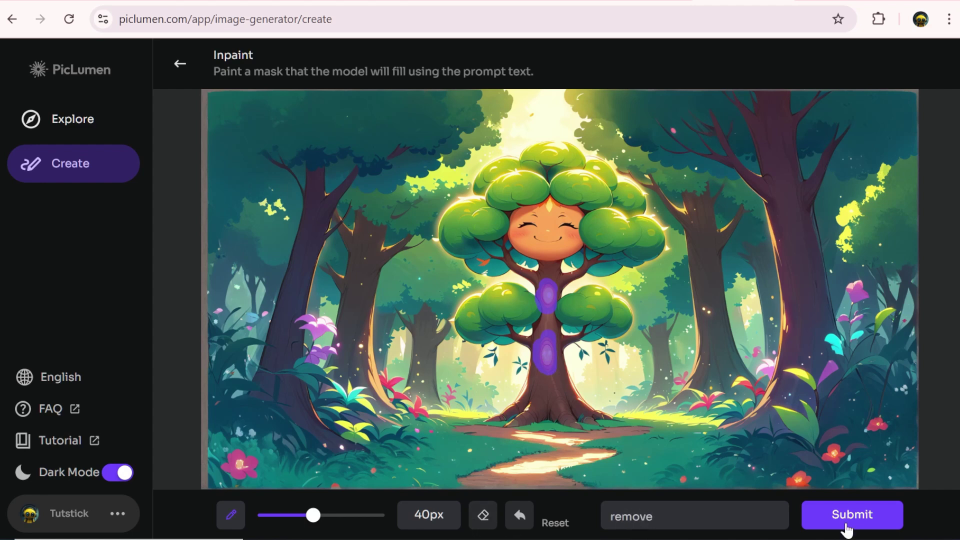
click(846, 525)
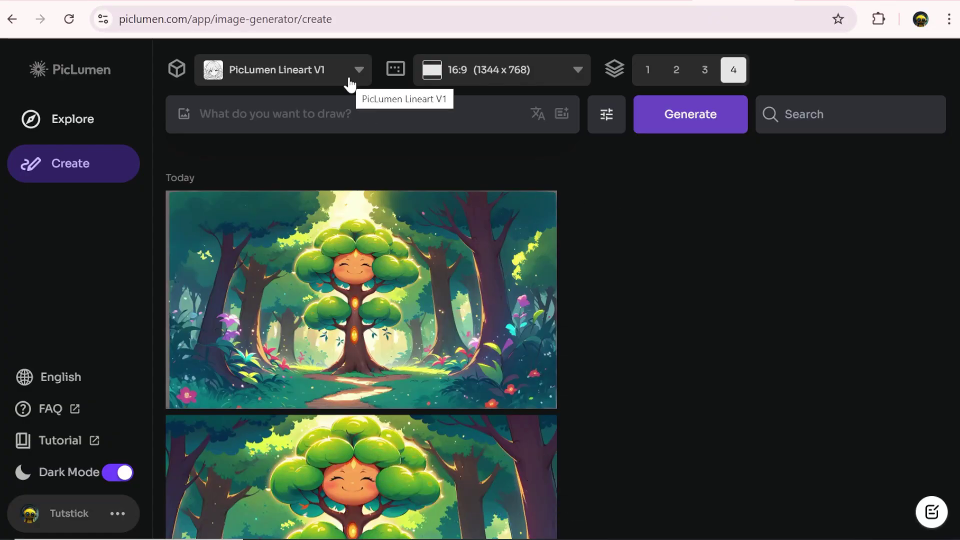
Generate four images with FLUX.1-schnell from an enhanced cheerful-wizard prompt
click(349, 88)
click(303, 209)
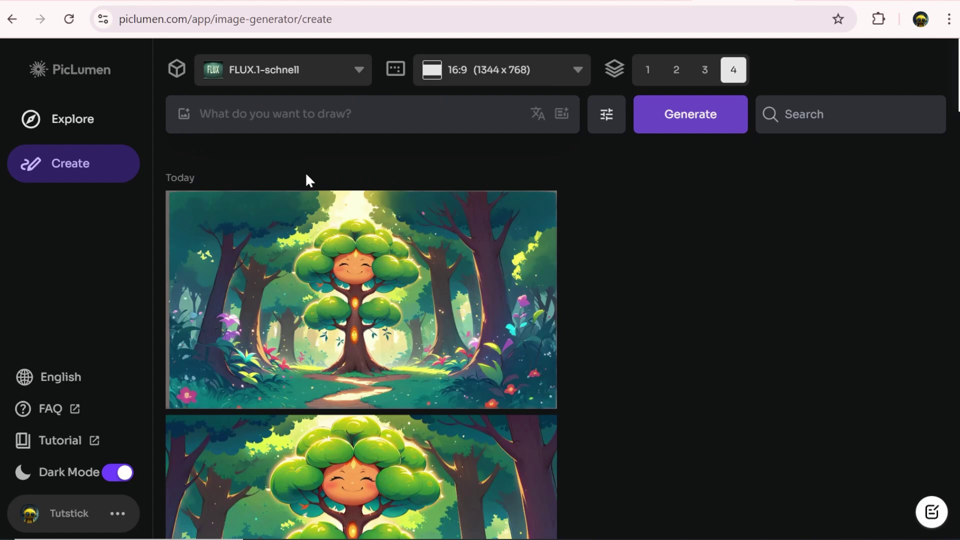
click(441, 119)
text(Cheerful wizard with a glowing staff)
click(562, 114)
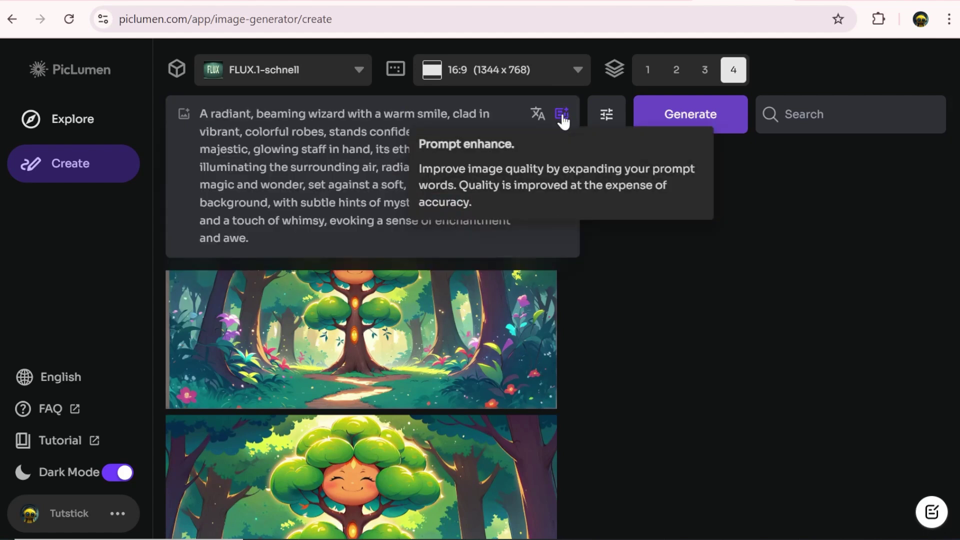
click(675, 126)
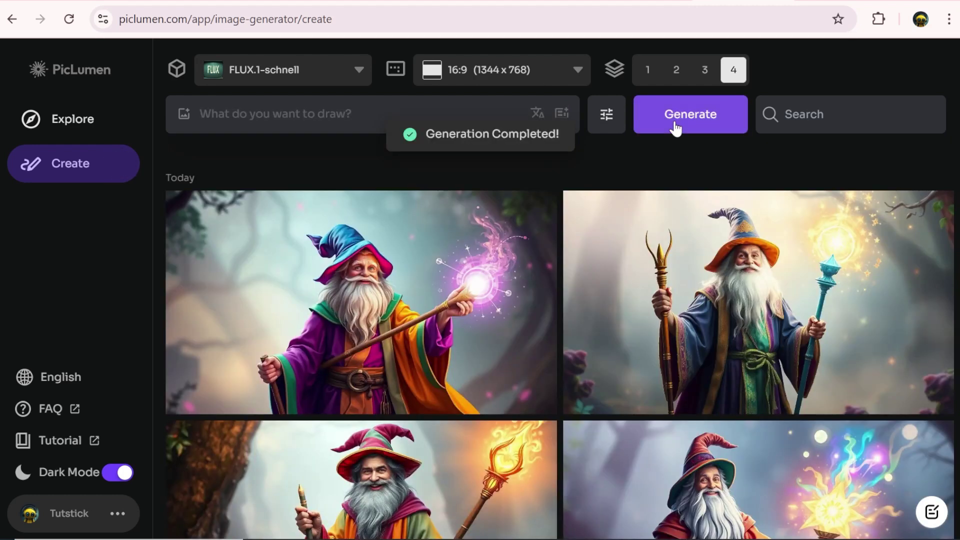
Browse all four wizard images in the full-size viewer
click(430, 305)
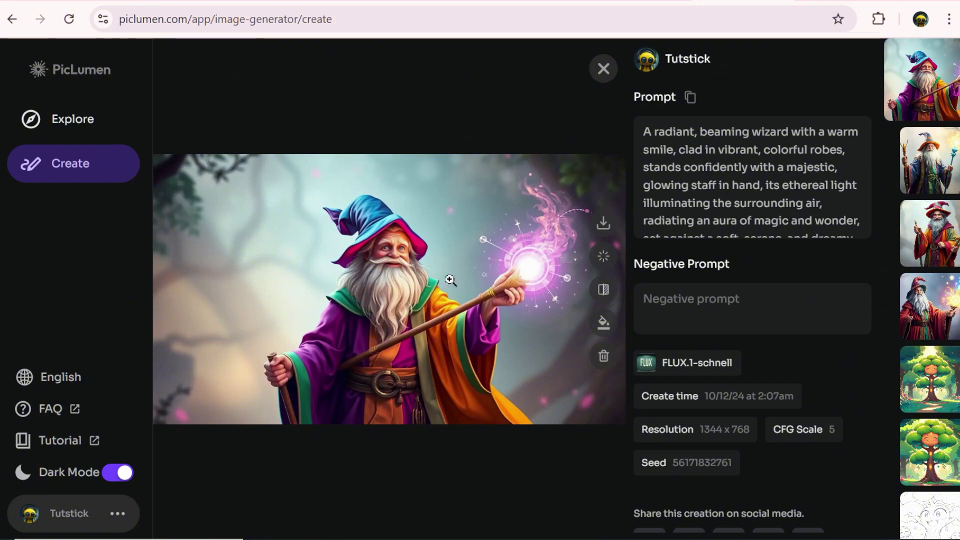
click(470, 272)
key(Right)
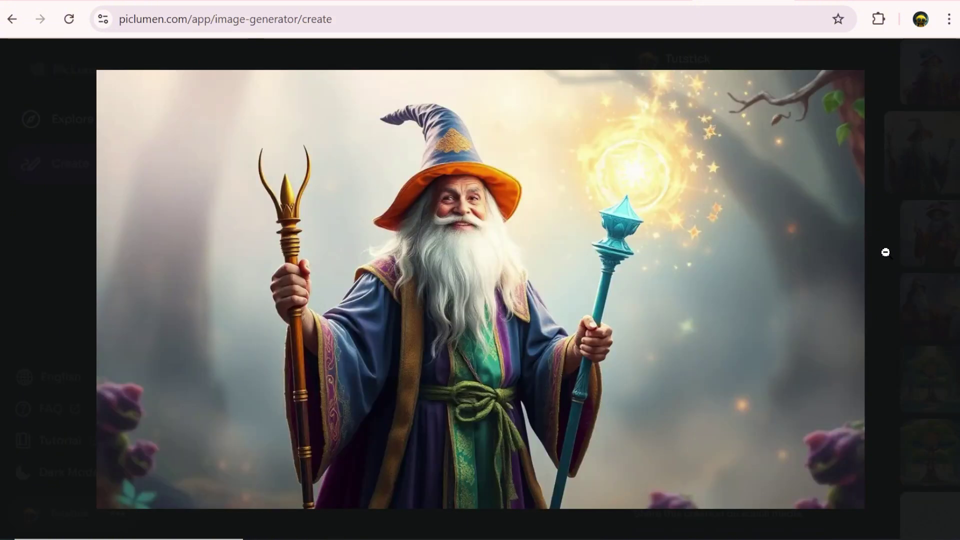
key(Right)
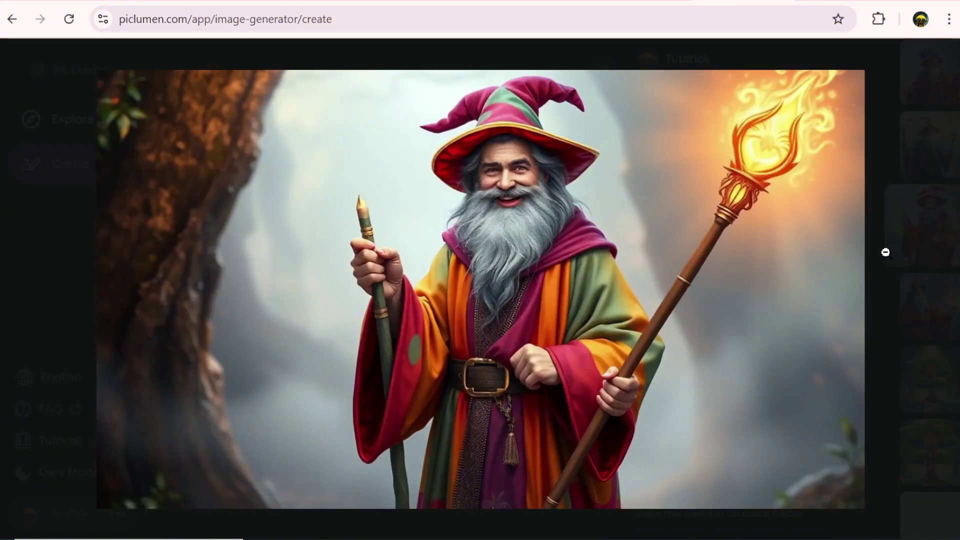
key(Right)
click(884, 252)
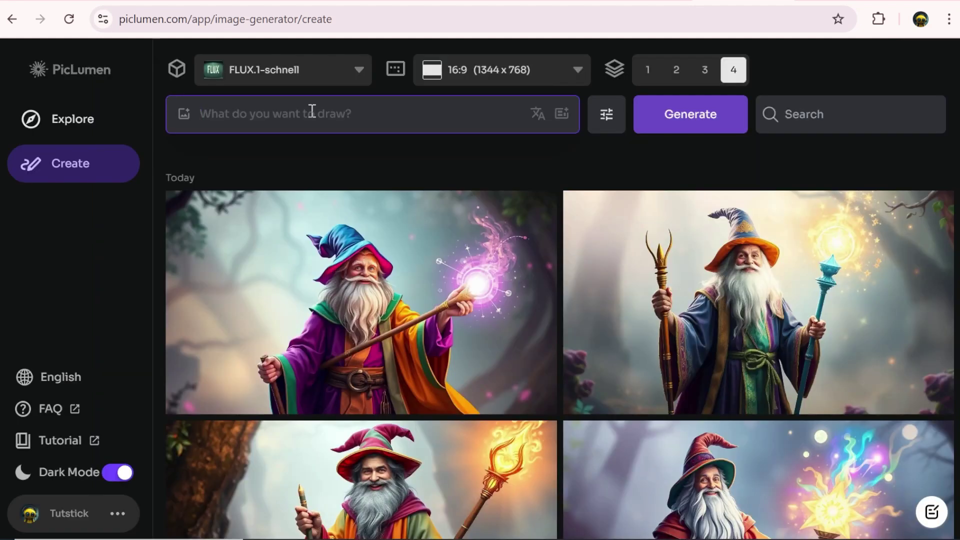
Generate images from a 3D Pixar-style celebrity prompt and browse the portraits full size
text(3d Pixar style, Johnny  Depp)
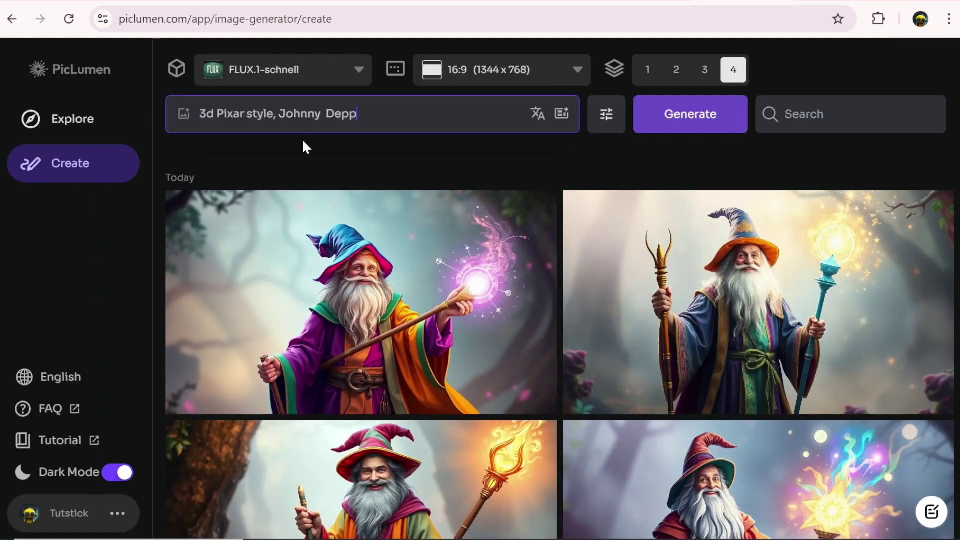
click(671, 125)
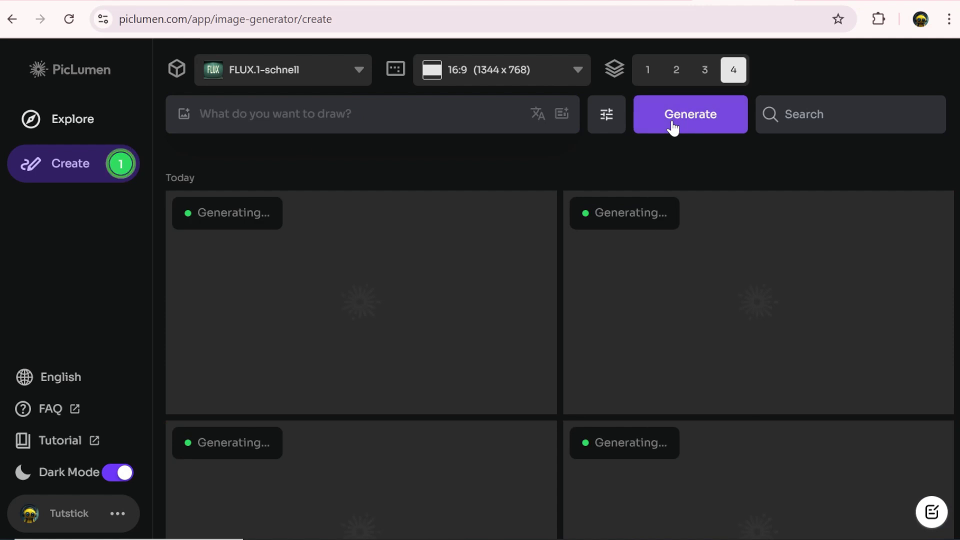
click(504, 313)
click(505, 313)
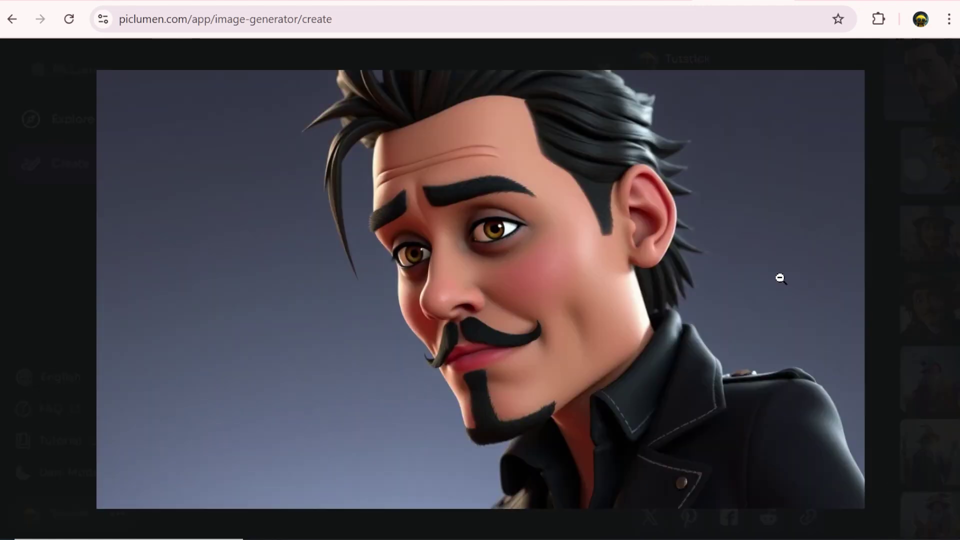
click(890, 247)
click(891, 247)
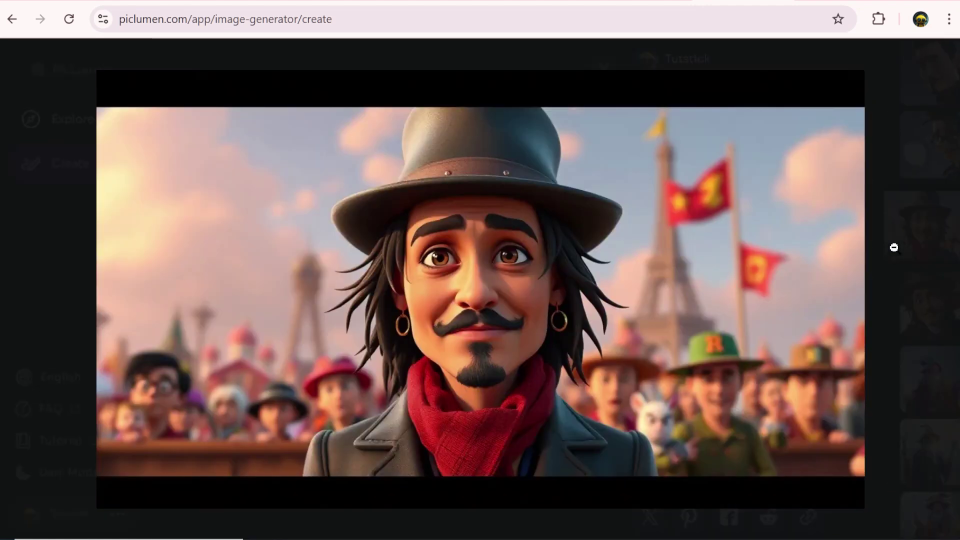
click(907, 284)
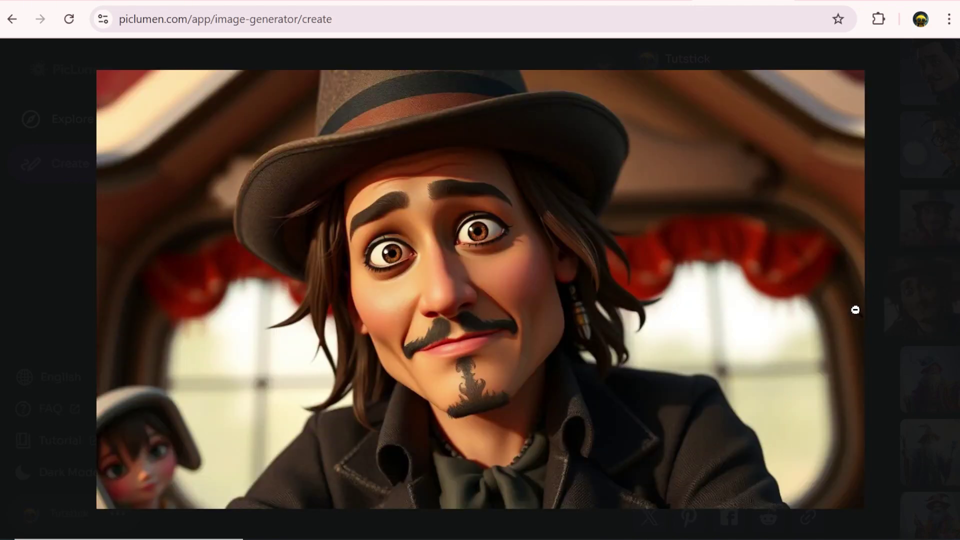
click(876, 303)
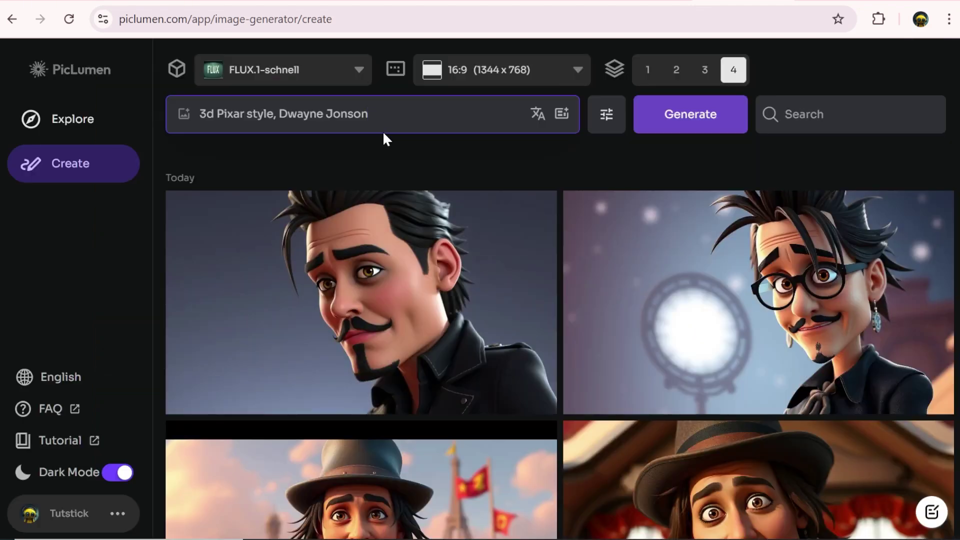
Generate a new Pixar-style character set and page through the results full size
click(674, 129)
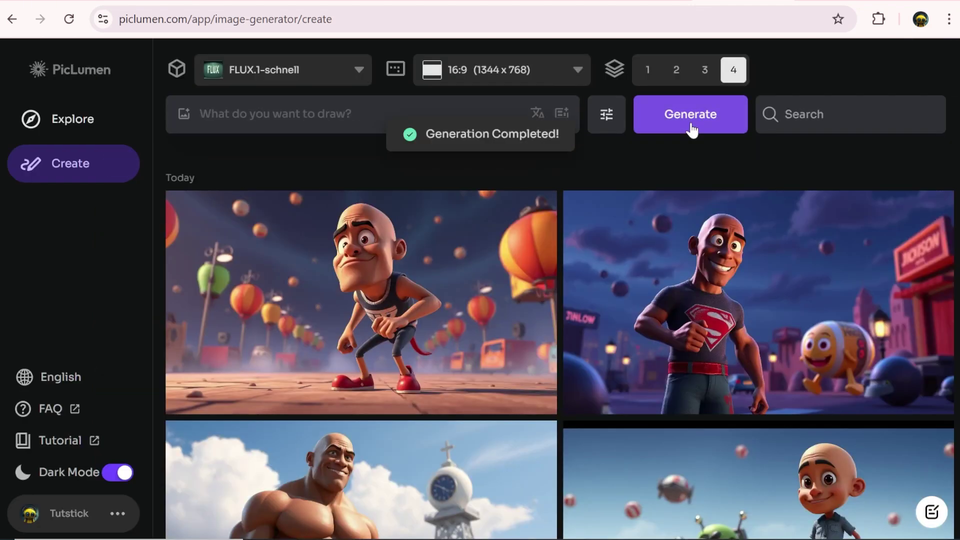
click(441, 262)
click(485, 247)
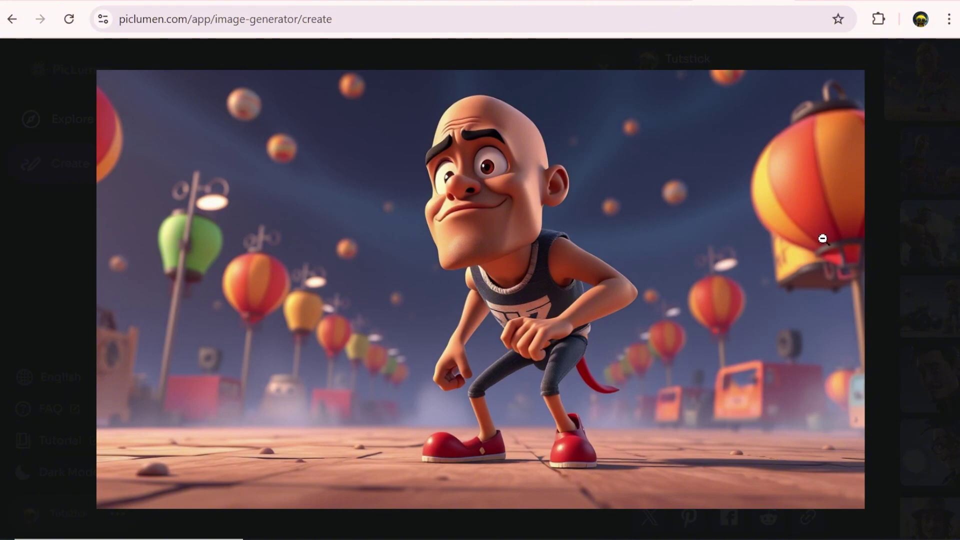
click(880, 246)
click(880, 245)
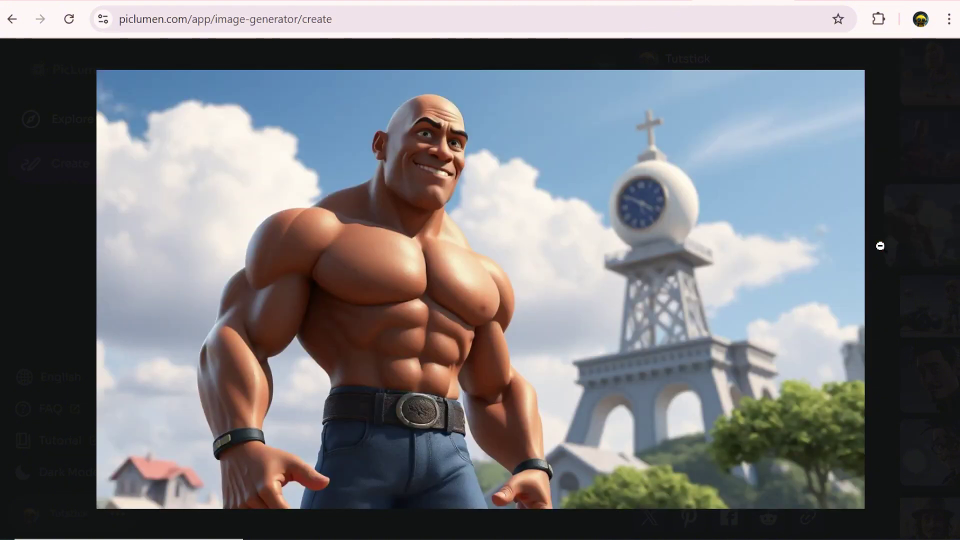
click(880, 245)
click(897, 249)
Browse the Joker and Harley Quinn images in the full-size viewer
click(897, 249)
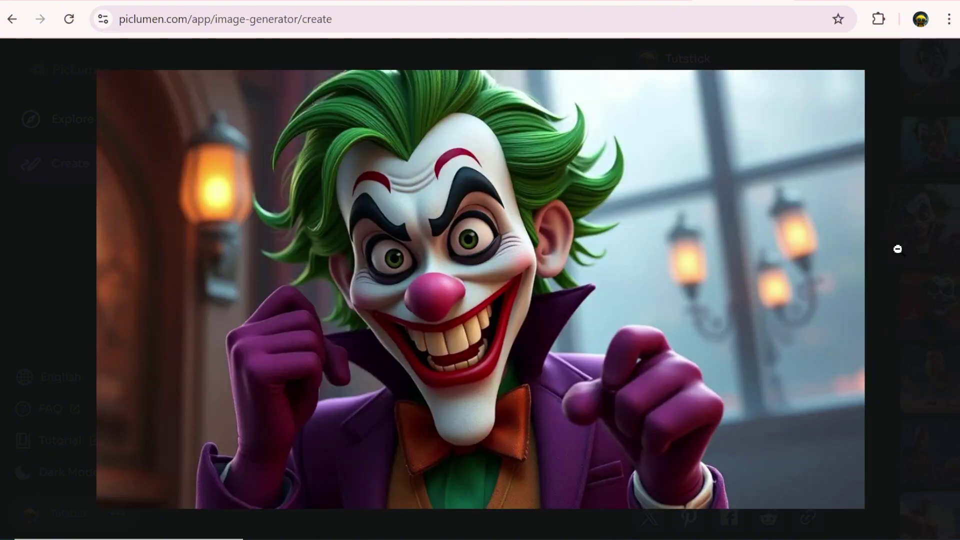
click(895, 249)
click(906, 249)
click(896, 225)
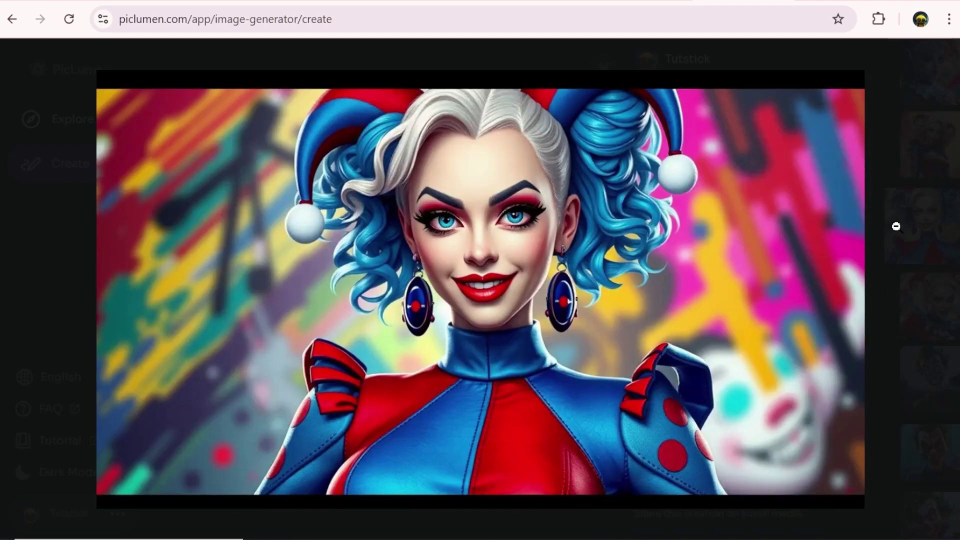
click(895, 227)
click(896, 226)
key(Escape)
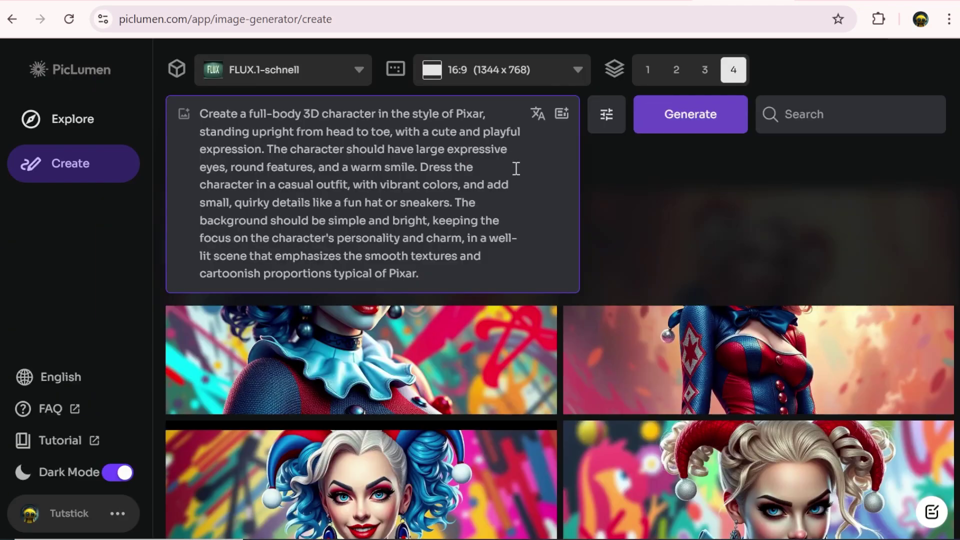
Generate full-body Pixar child characters and browse them, including the boy in the red cap
click(685, 132)
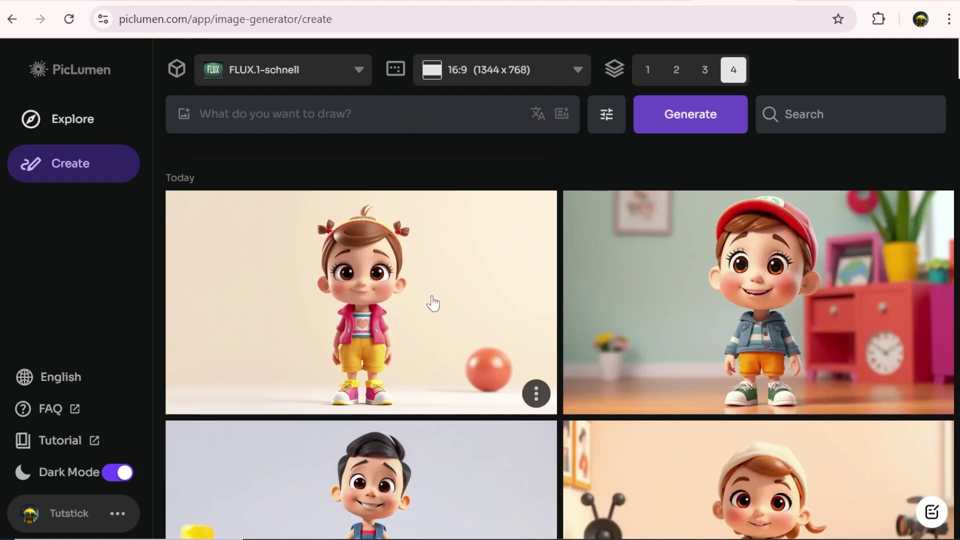
click(433, 300)
click(486, 287)
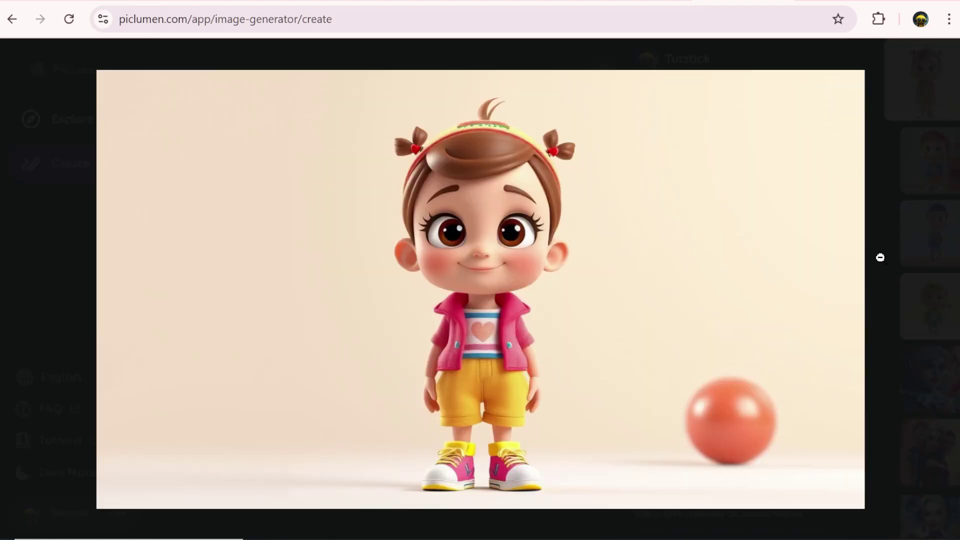
key(Right)
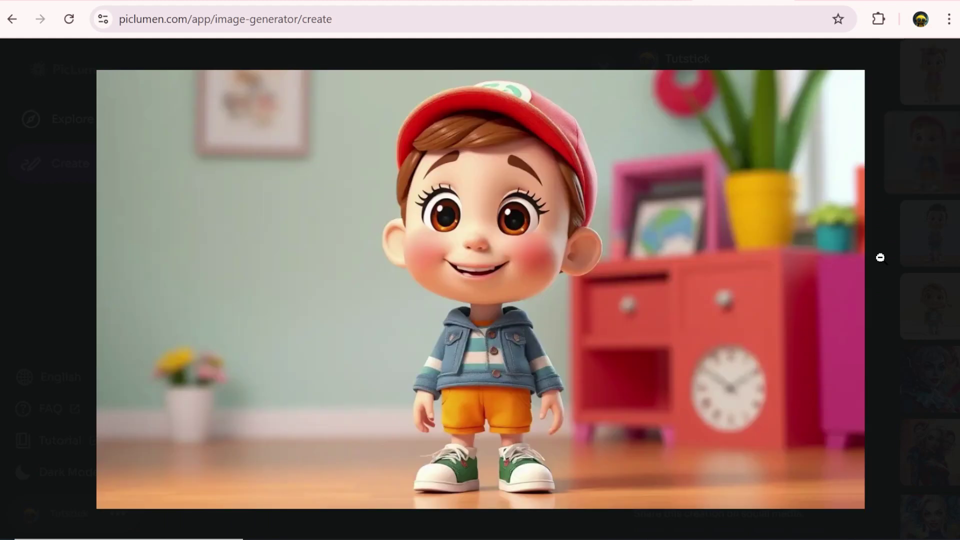
key(Right)
key(Right)
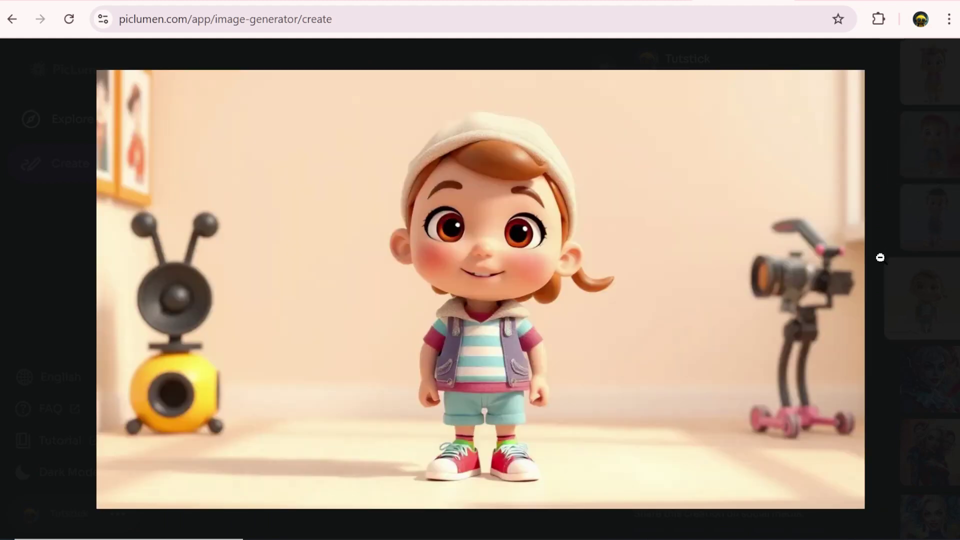
click(890, 218)
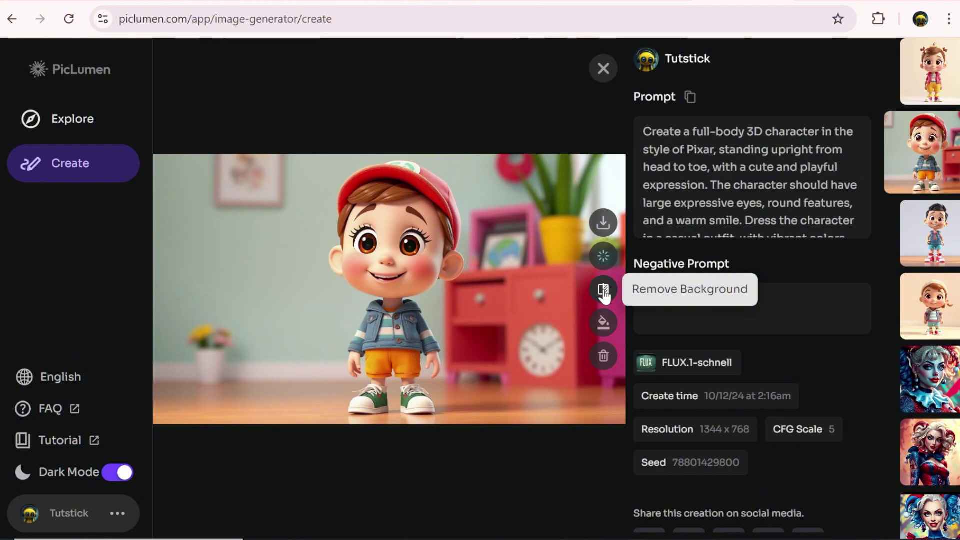
Remove the background from the red-cap boy image and preview the cutout full size
click(603, 291)
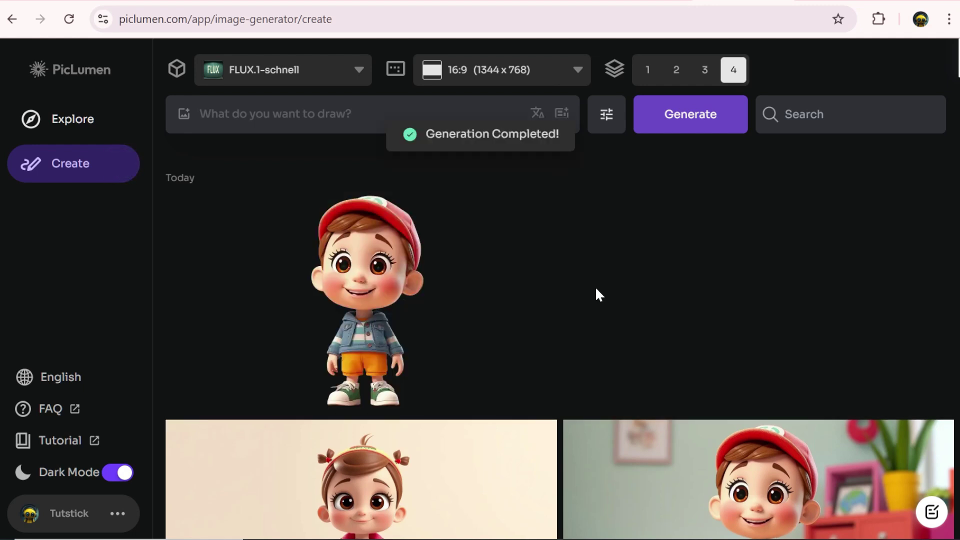
click(455, 300)
click(460, 247)
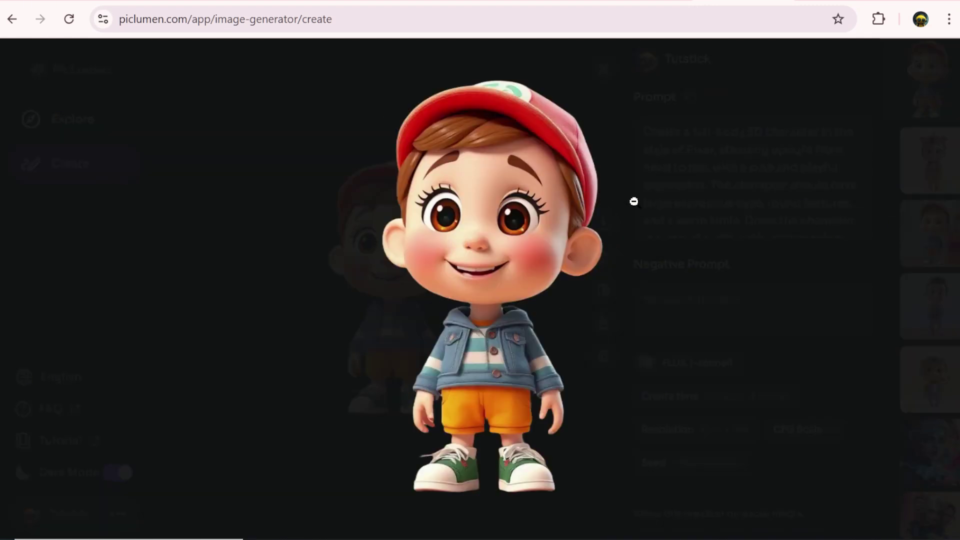
click(83, 515)
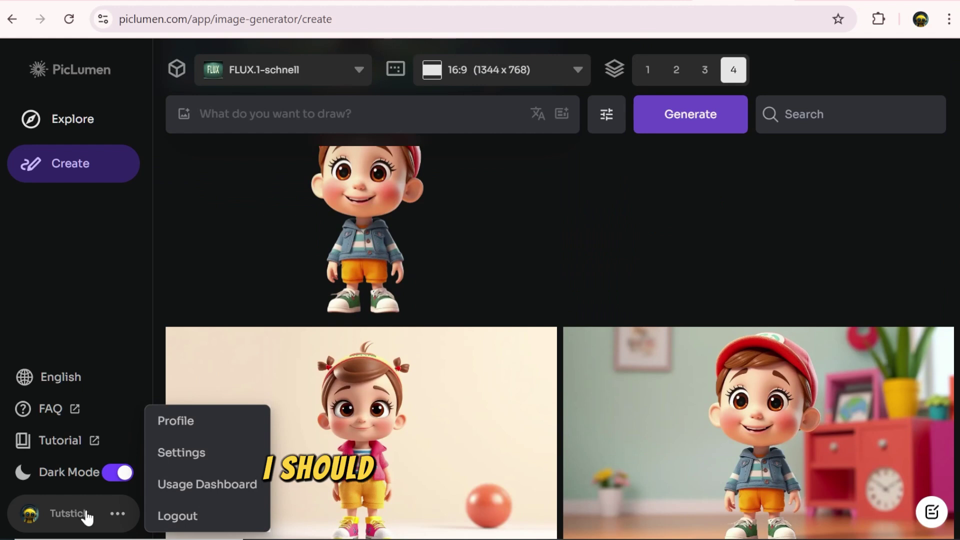
Check the usage dashboard, then set Image visibility to Private and Clear prompts to No
click(172, 488)
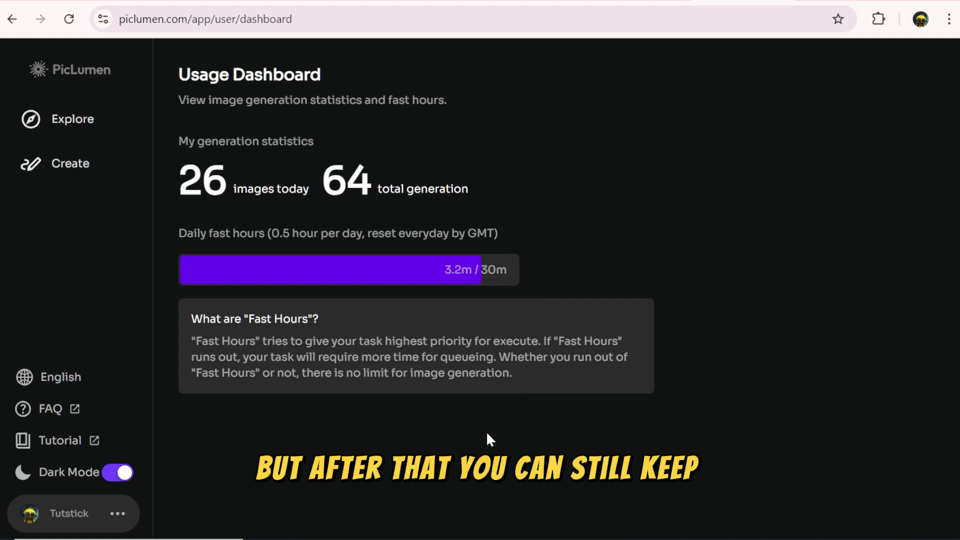
click(117, 514)
click(176, 459)
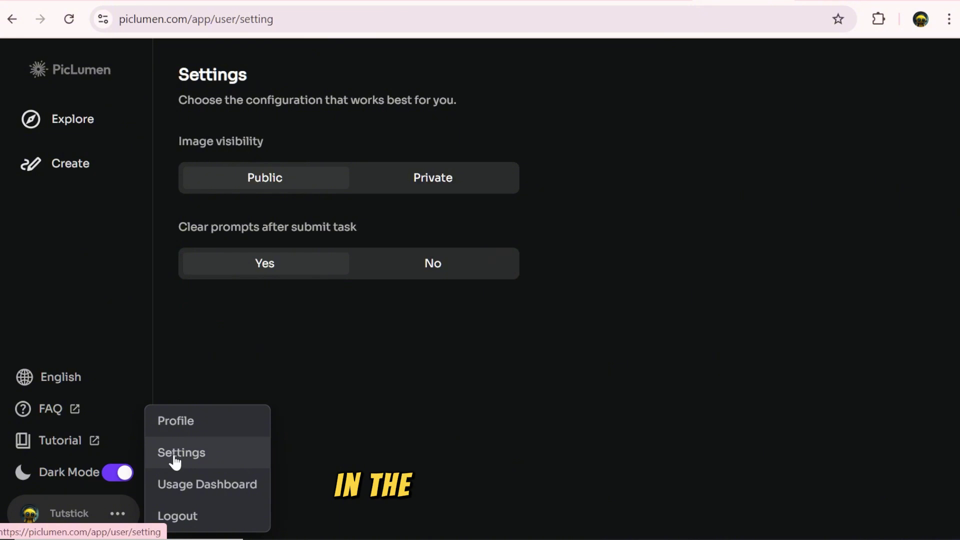
click(431, 184)
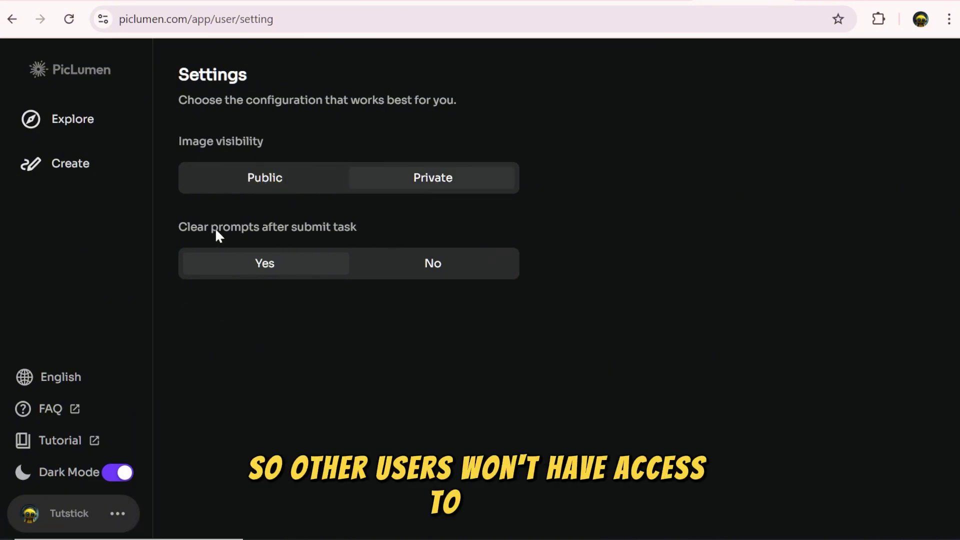
click(428, 267)
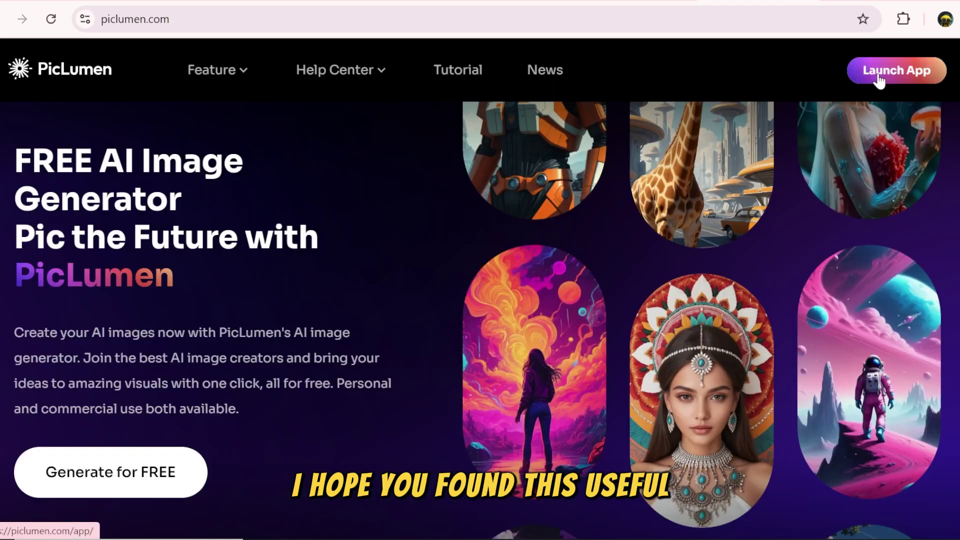